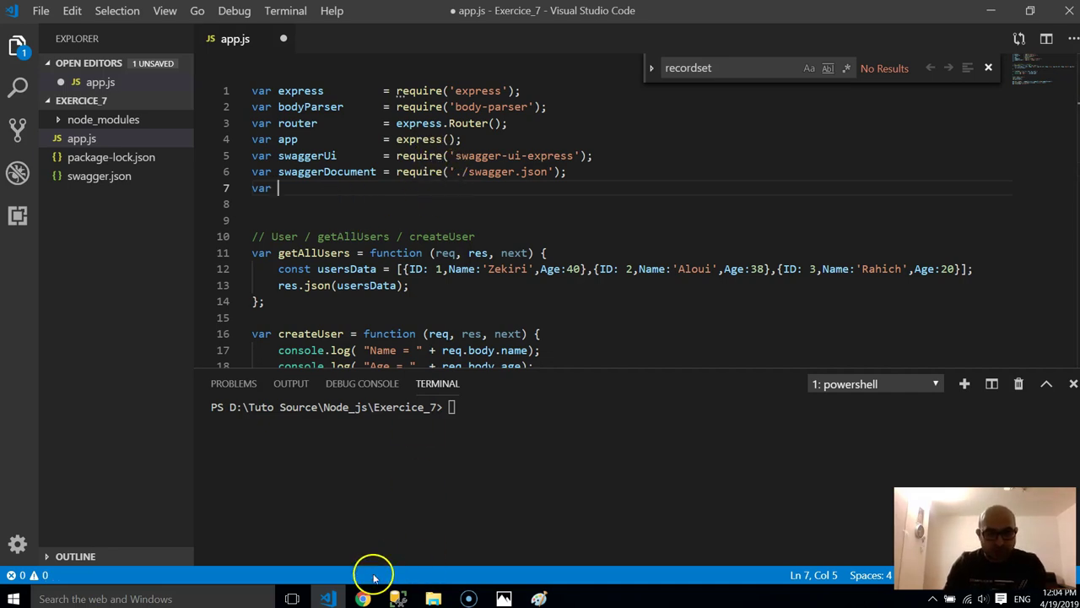
- Copy the line var sql = require('mssql'); from the New Text Document notes into line 7 of app.js, replacing the partial var
left_click(433, 598)
double_click(398, 169)
left_click(1015, 15)
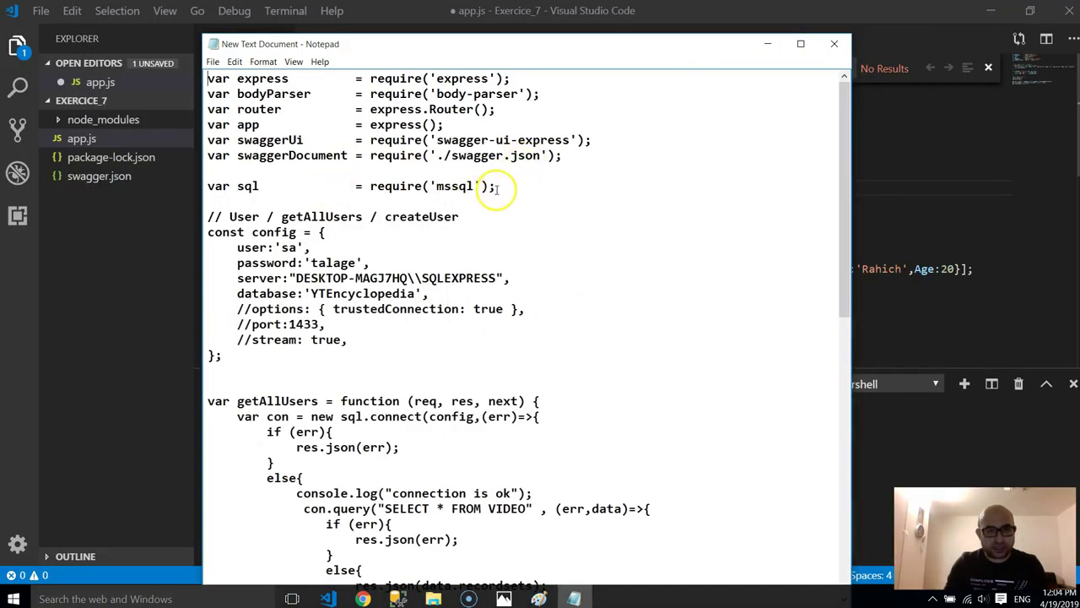
left_click_drag(496, 185, 228, 186)
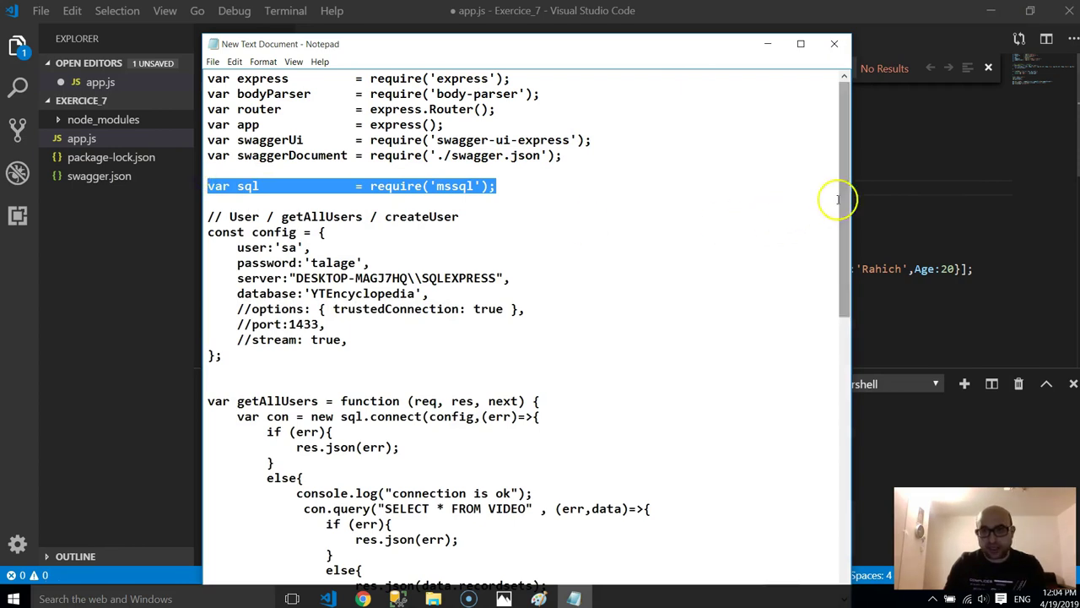
key("alt+Tab")
type("var sql             = require('mssql');")
key("shift+Home")
type("var sql             = require('mssql');")
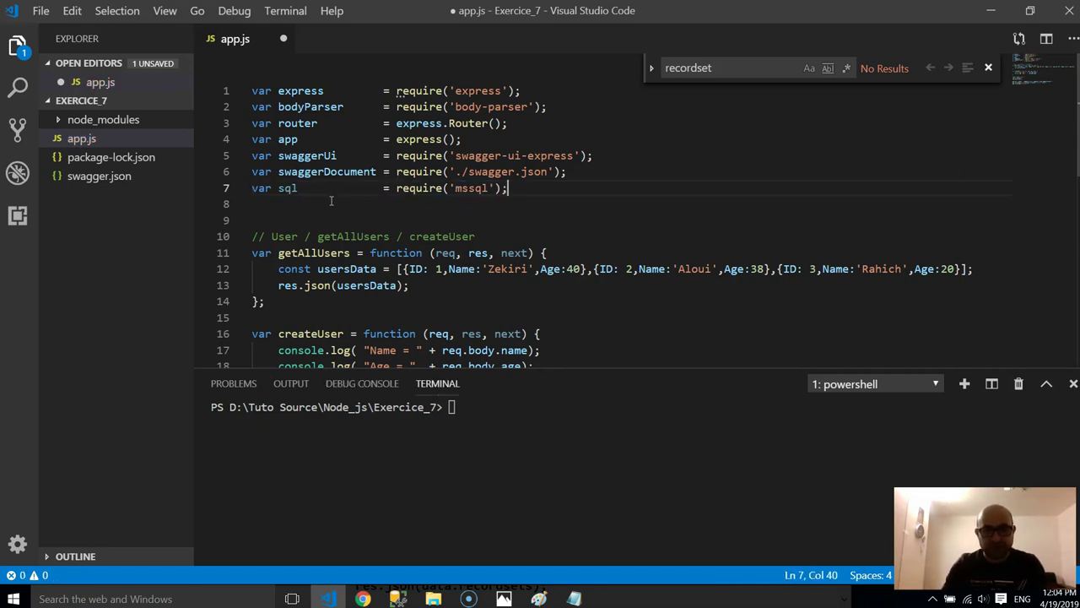
double_click(472, 188)
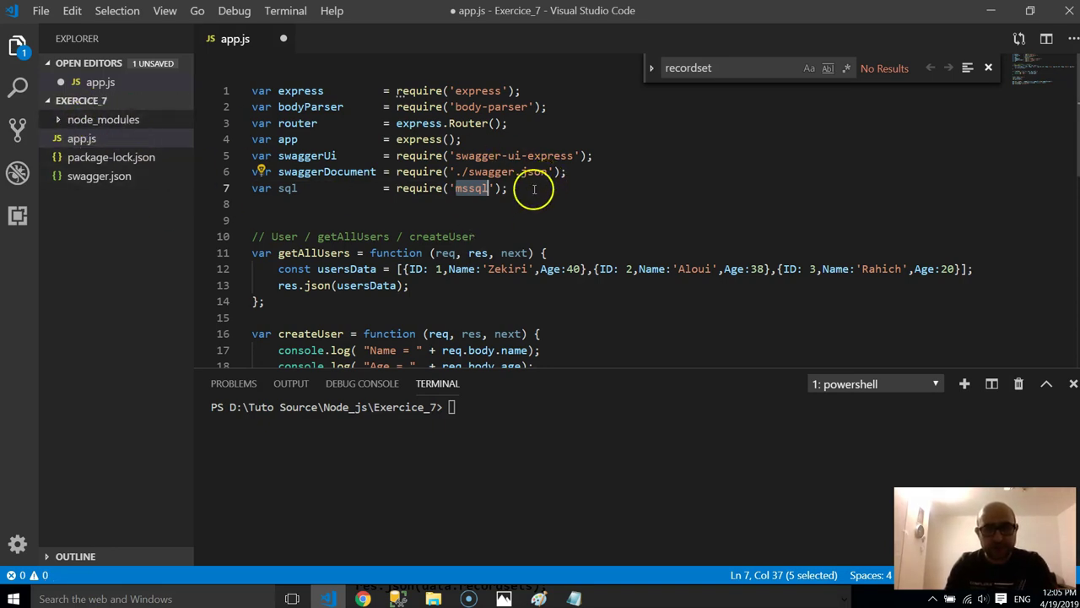
left_click_drag(275, 191, 298, 189)
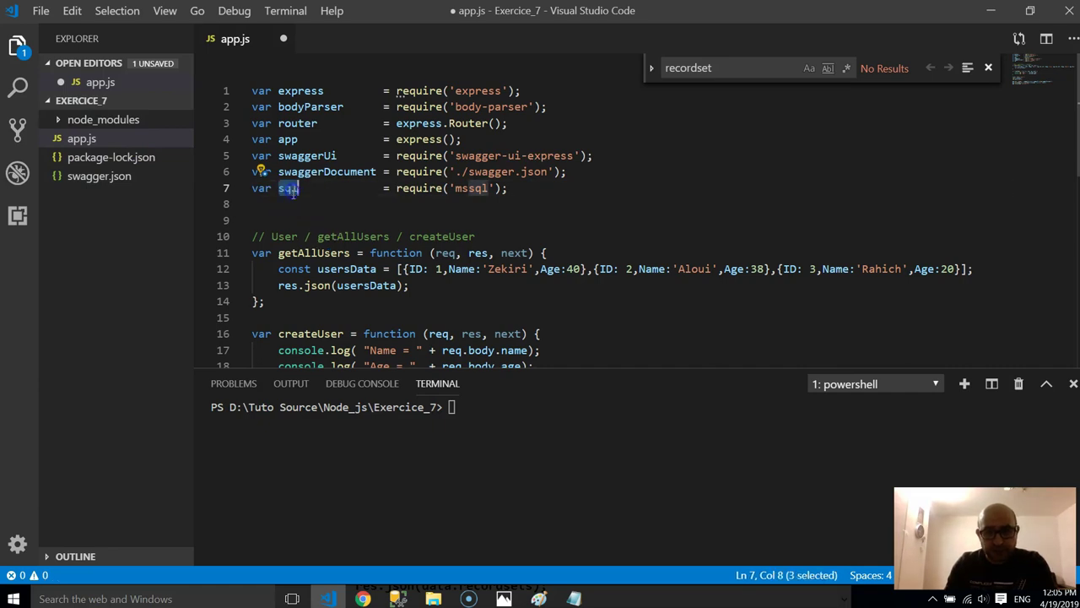
left_click(513, 192)
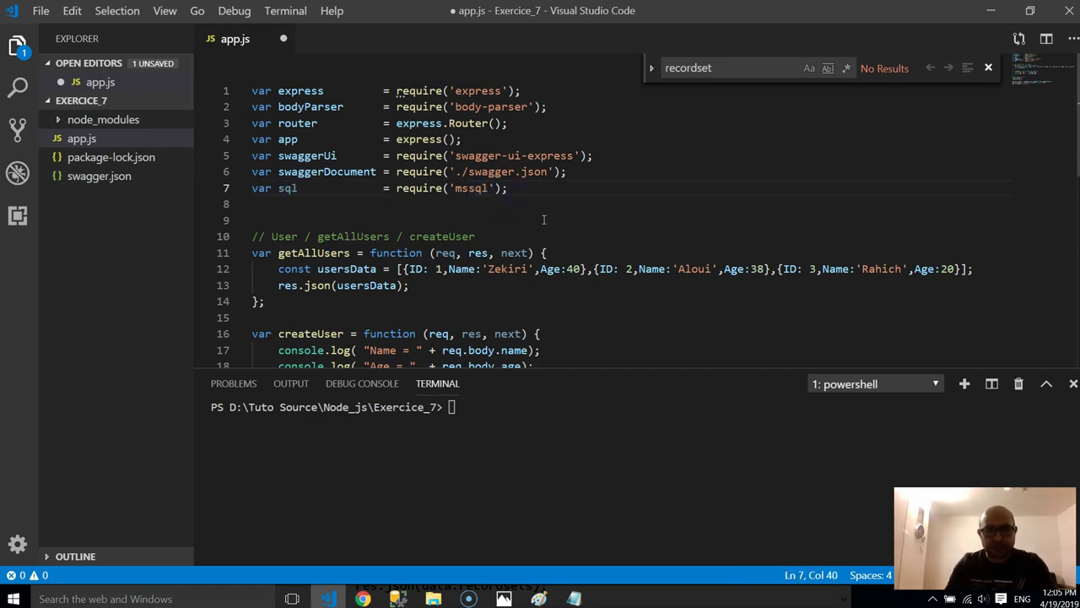
- Insert a blank line at the start of the getAllUsers function body and two blank lines after its res.json statement
scroll(490, 281, "down", 2)
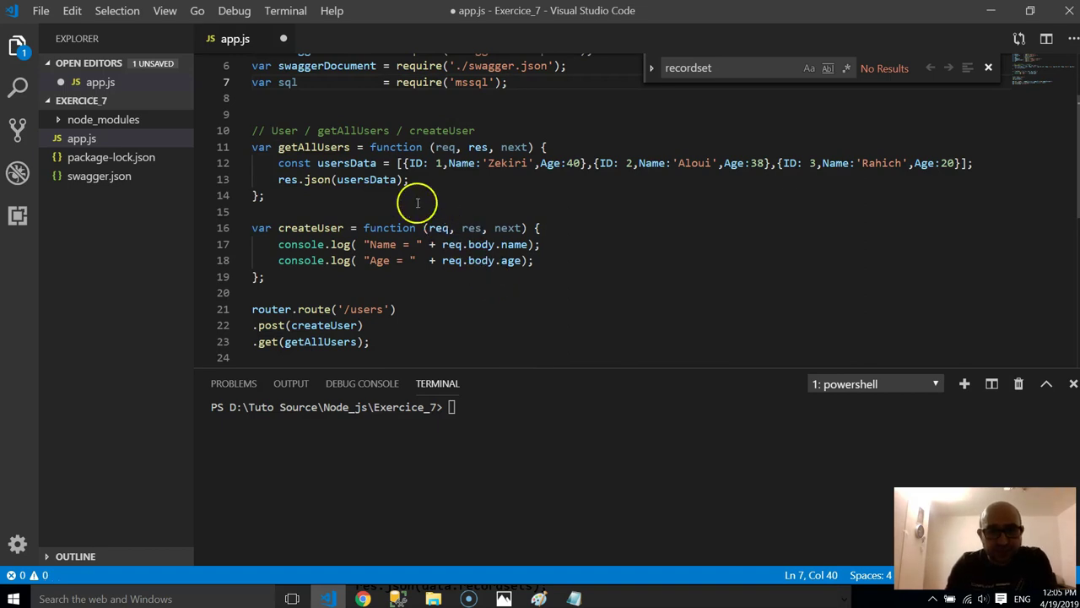
double_click(314, 149)
left_click(549, 147)
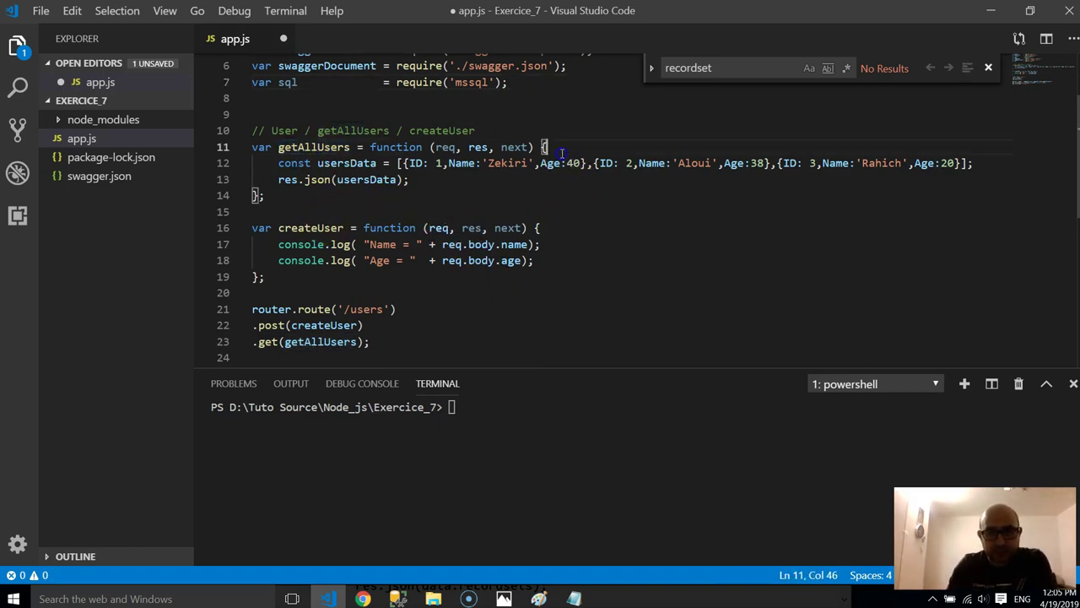
key("Return")
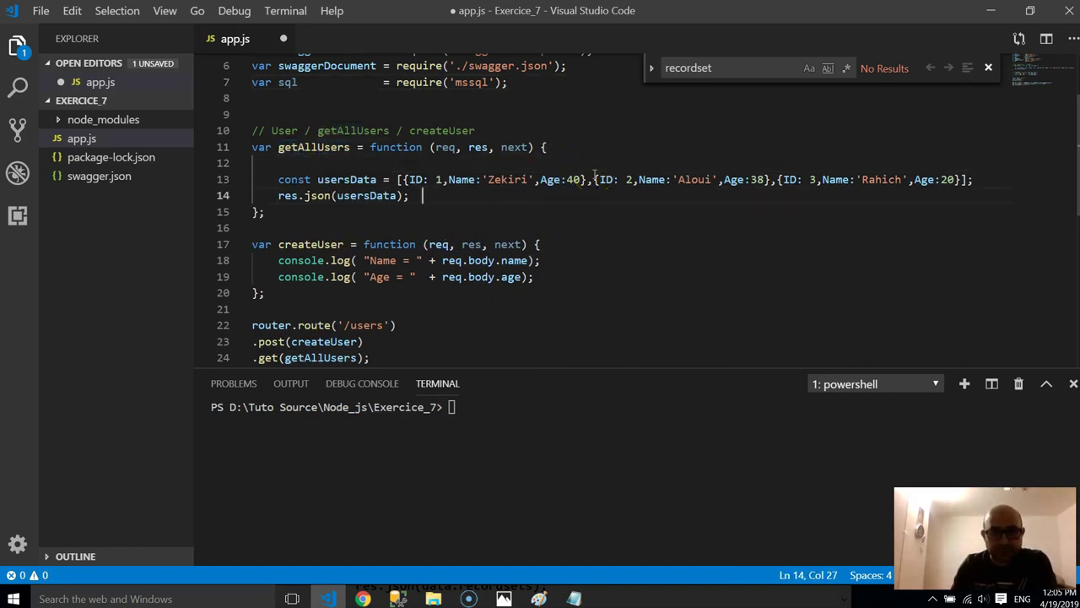
key("Return")
key("Return")
key("Up")
key("Up")
key("Up")
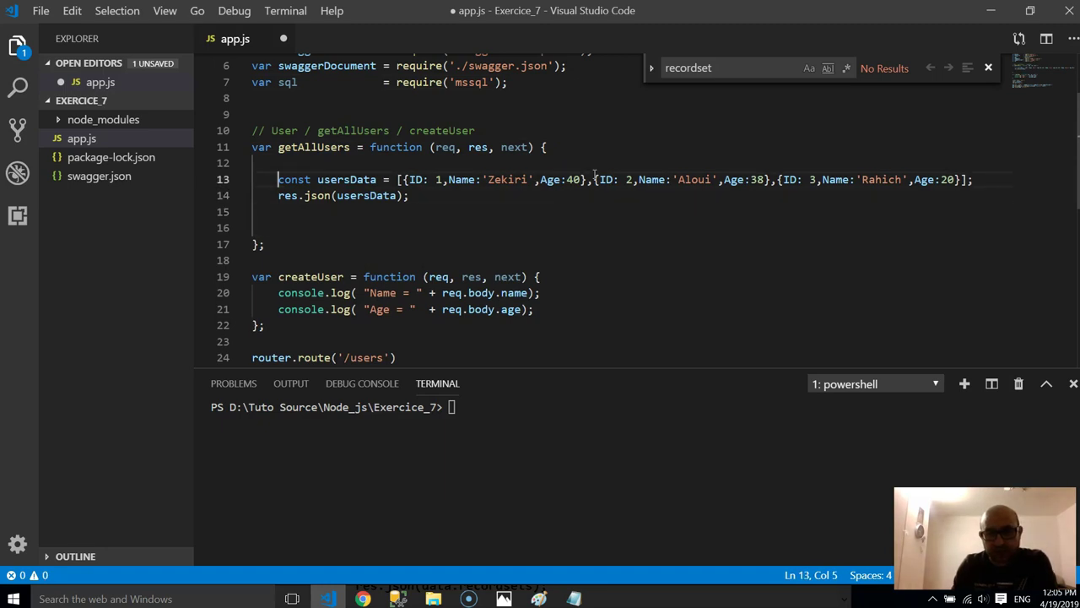
- Delete the hard-coded usersData constant declaration from the getAllUsers function
double_click(371, 179)
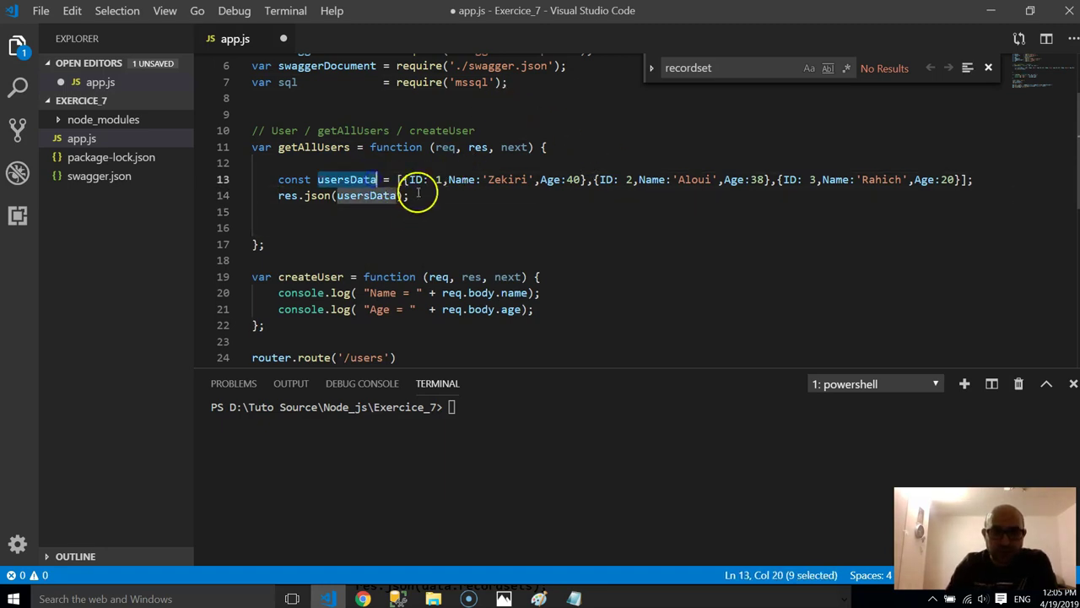
left_click_drag(397, 178, 975, 181)
double_click(363, 195)
left_click(337, 195)
double_click(363, 195)
left_click(279, 180)
key("shift+End")
key("BackSpace")
key("Down")
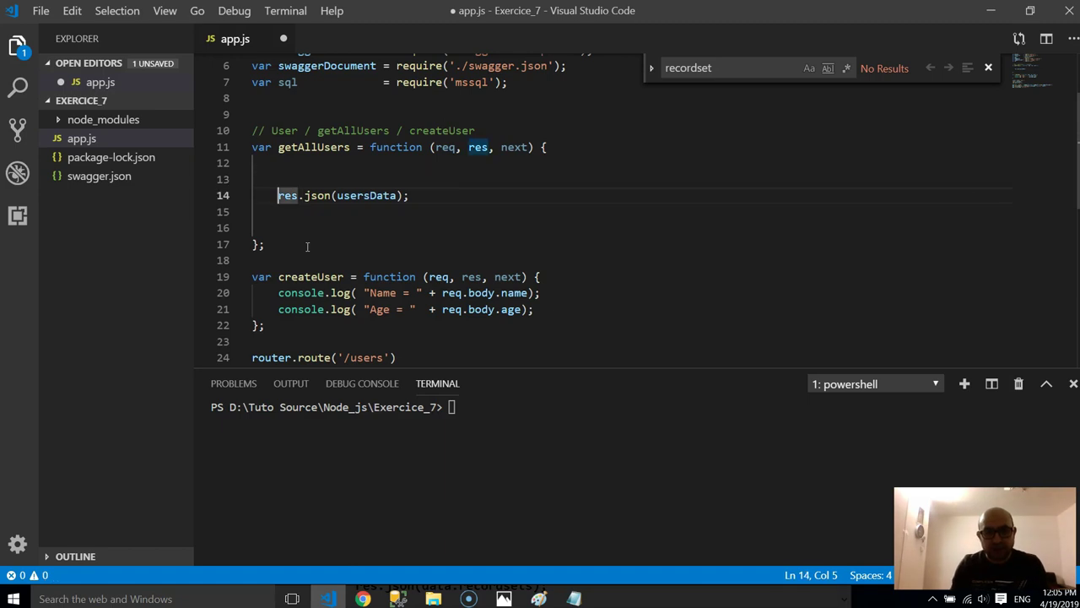
- Change the res.json argument in getAllUsers from usersData to data and add another blank line above that statement
left_click(334, 195)
double_click(345, 194)
key("BackSpace")
type("data")
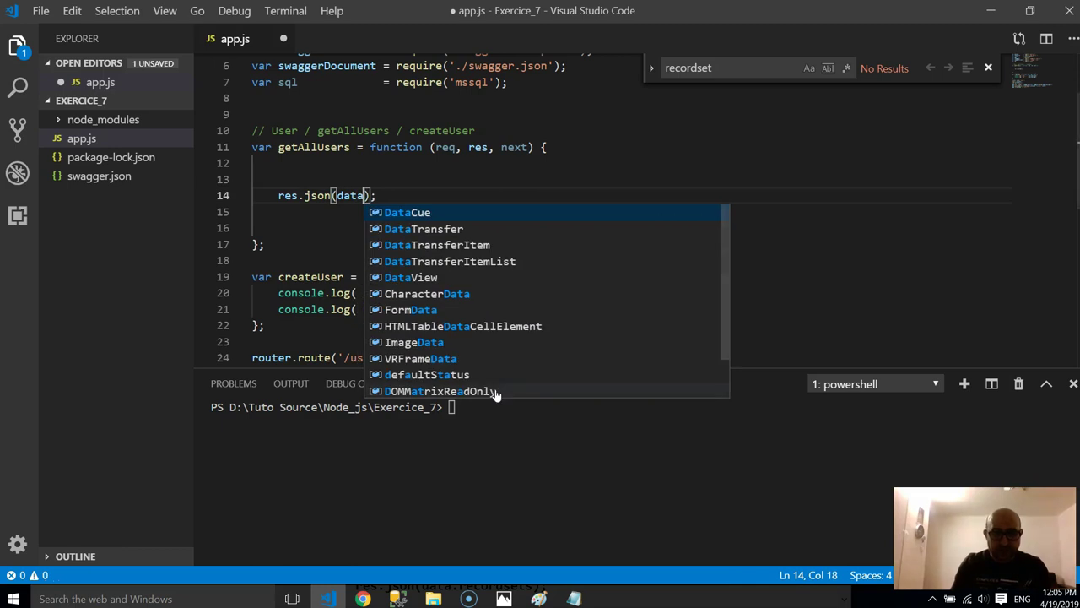
key("Escape")
key("Up")
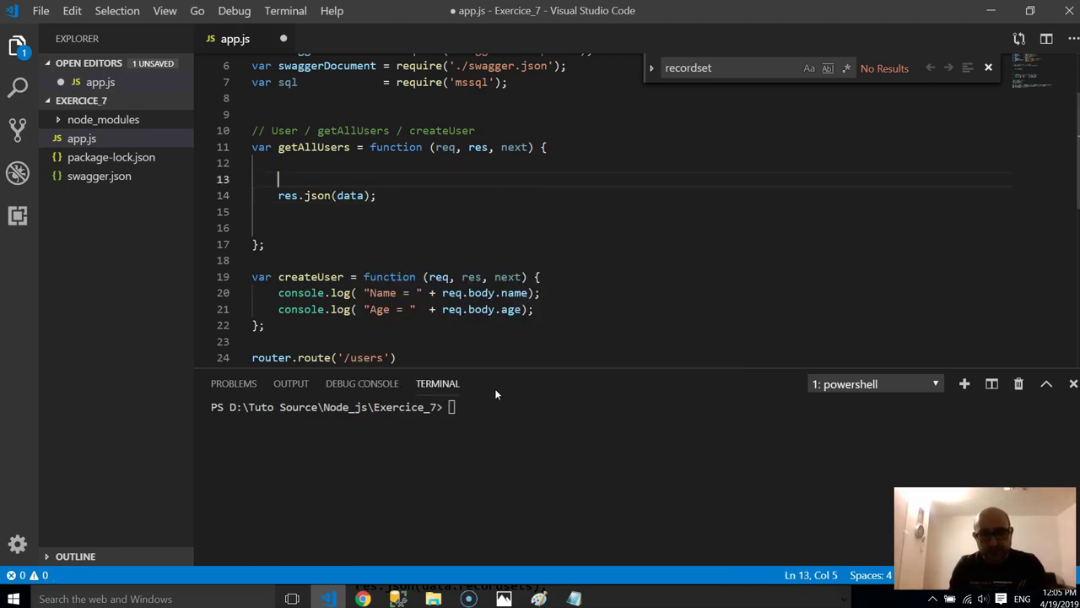
key("Return")
- Switch to SQL Server Management Studio, expand the YTEncyclopedia database to show its tables, and collapse its Programmability folder
left_click(397, 598)
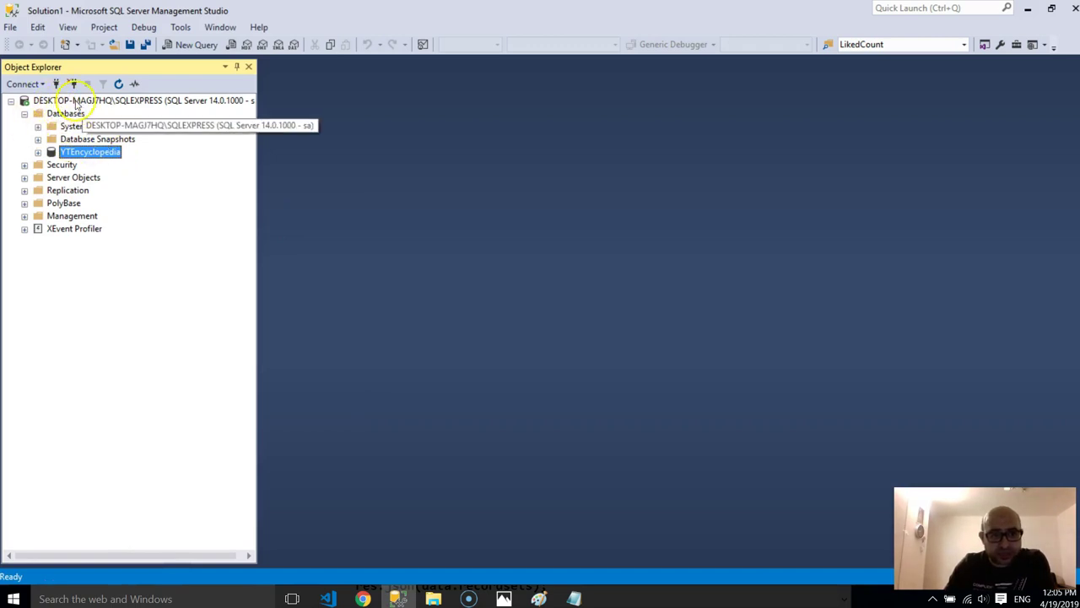
left_click(38, 152)
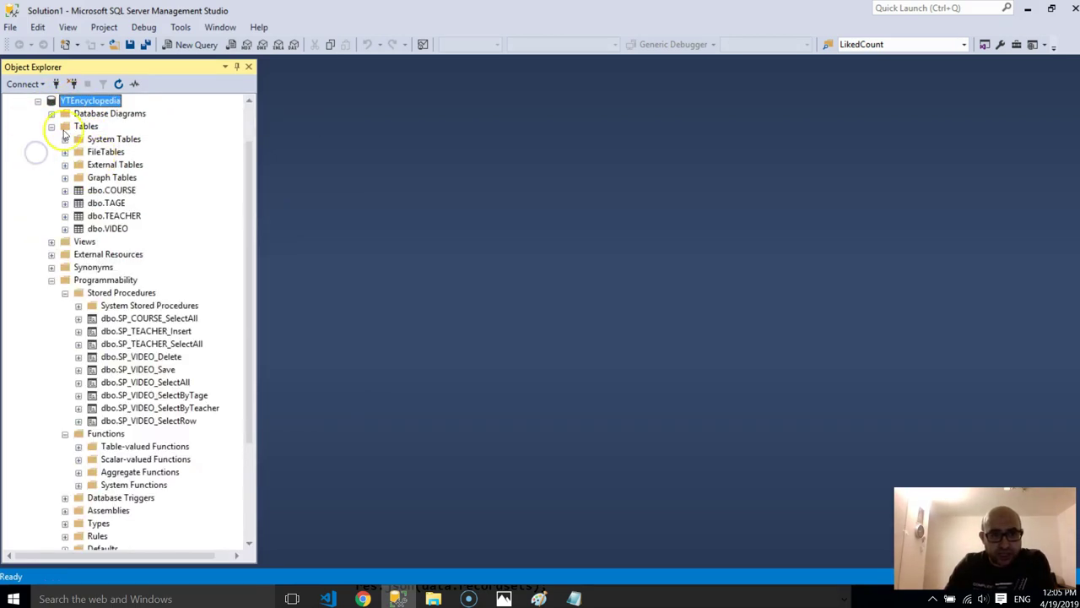
scroll(65, 135, "up", 2)
left_click(37, 152)
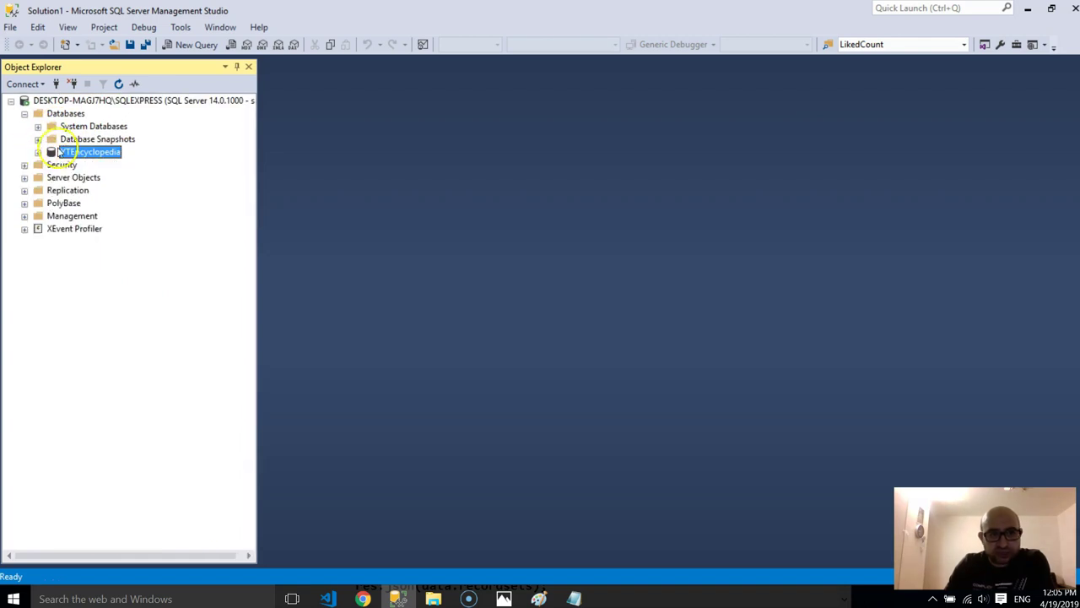
left_click(38, 152)
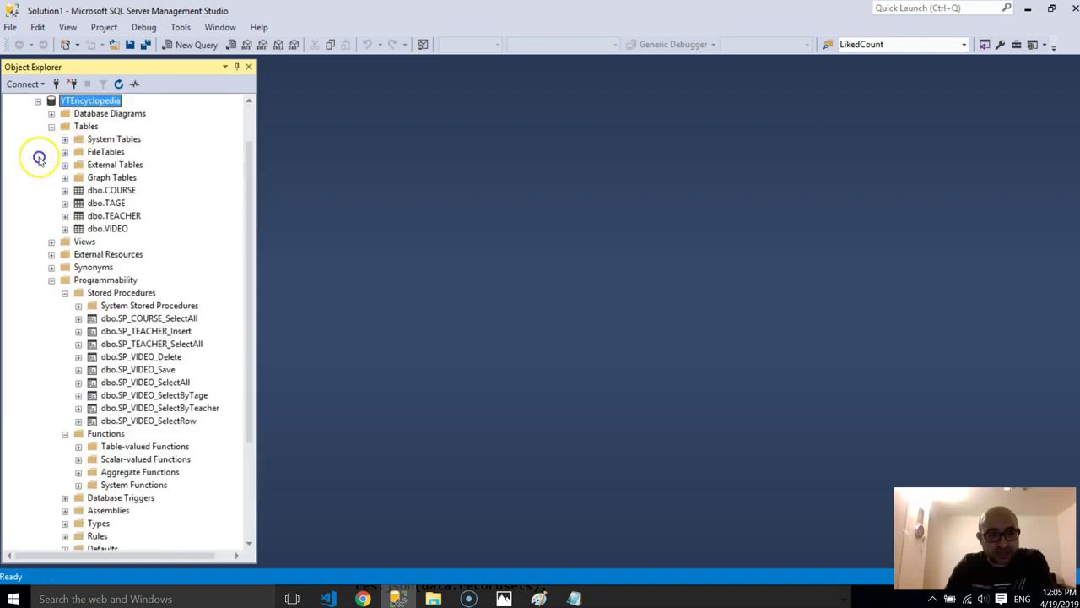
left_click(52, 279)
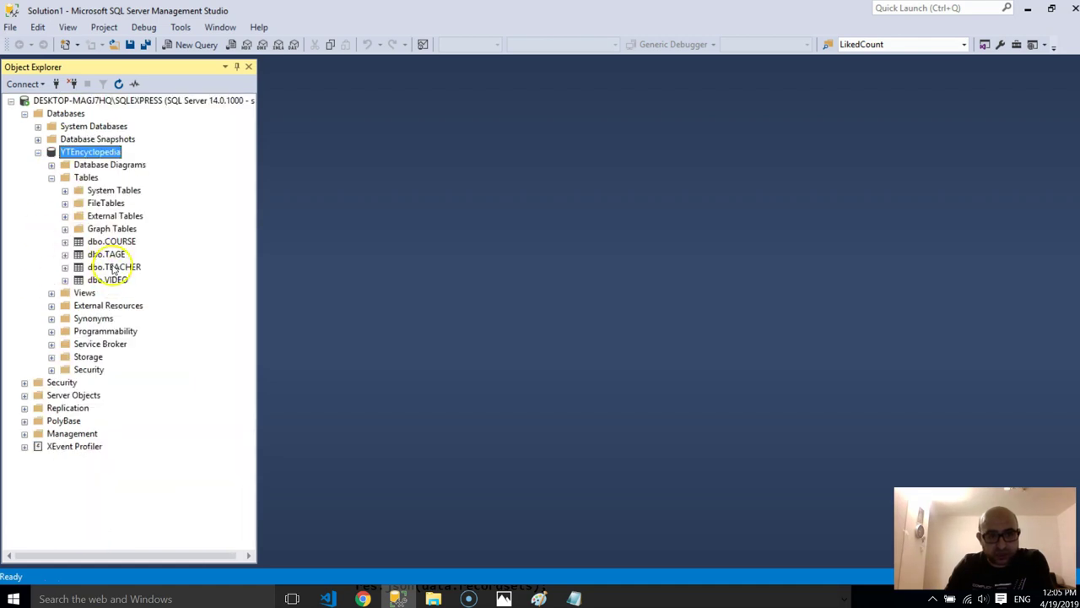
- Examine the COURSE, TEACHER and VIDEO tables of the YTEncyclopedia database and the server that hosts them
left_click(112, 267)
left_click(110, 241)
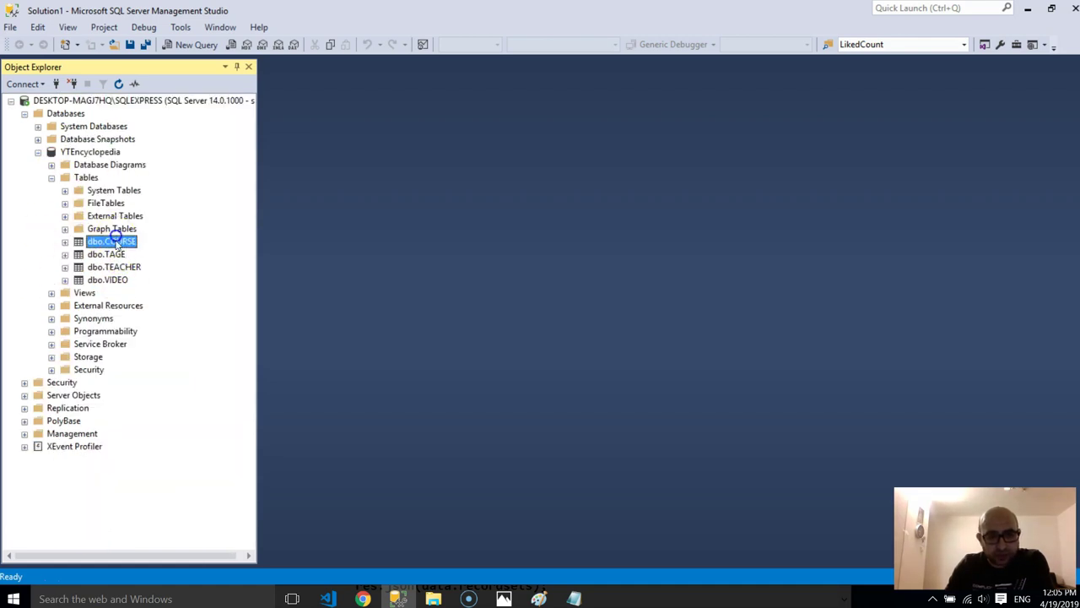
left_click(112, 266)
left_click(111, 243)
double_click(110, 242)
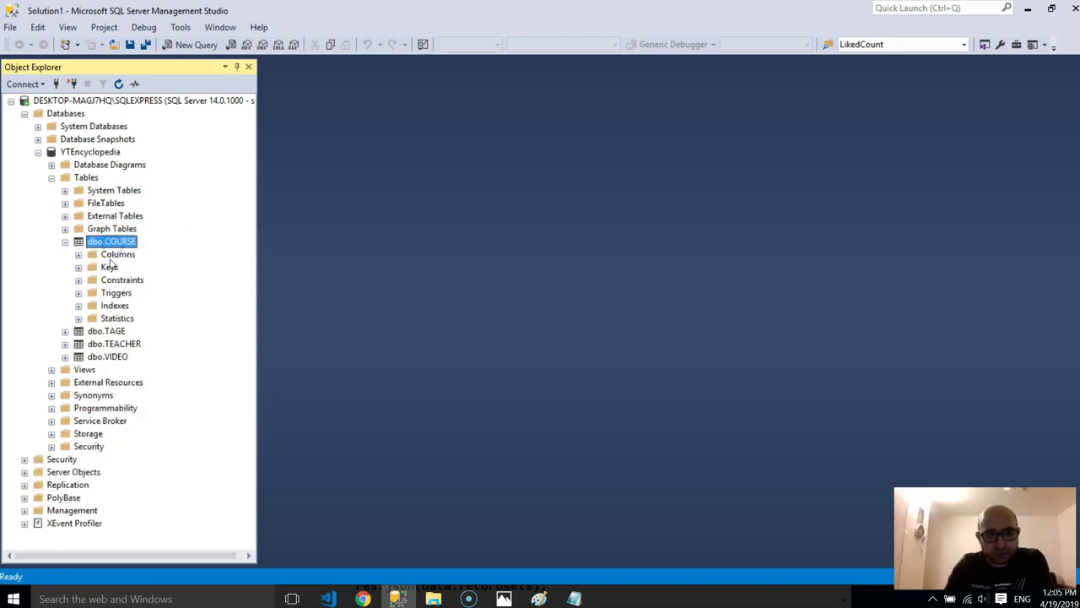
left_click(65, 241)
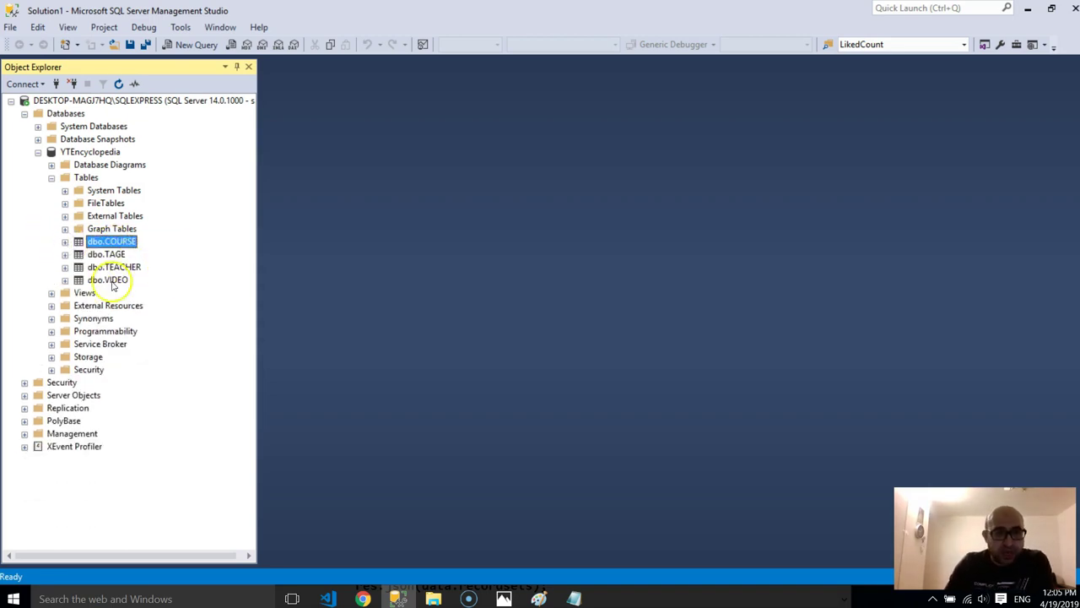
left_click(108, 280)
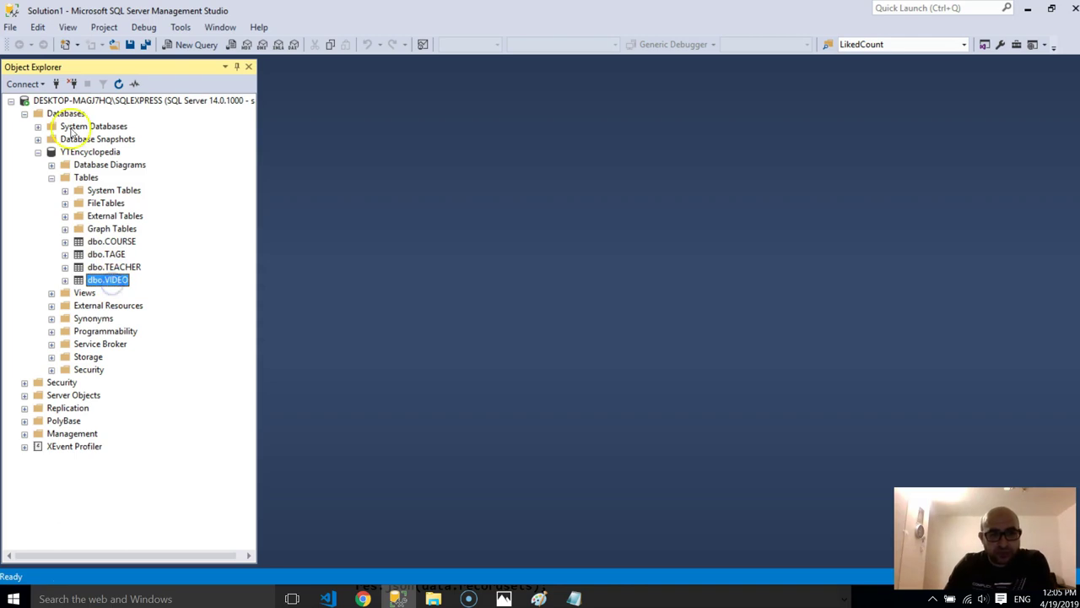
left_click(78, 151)
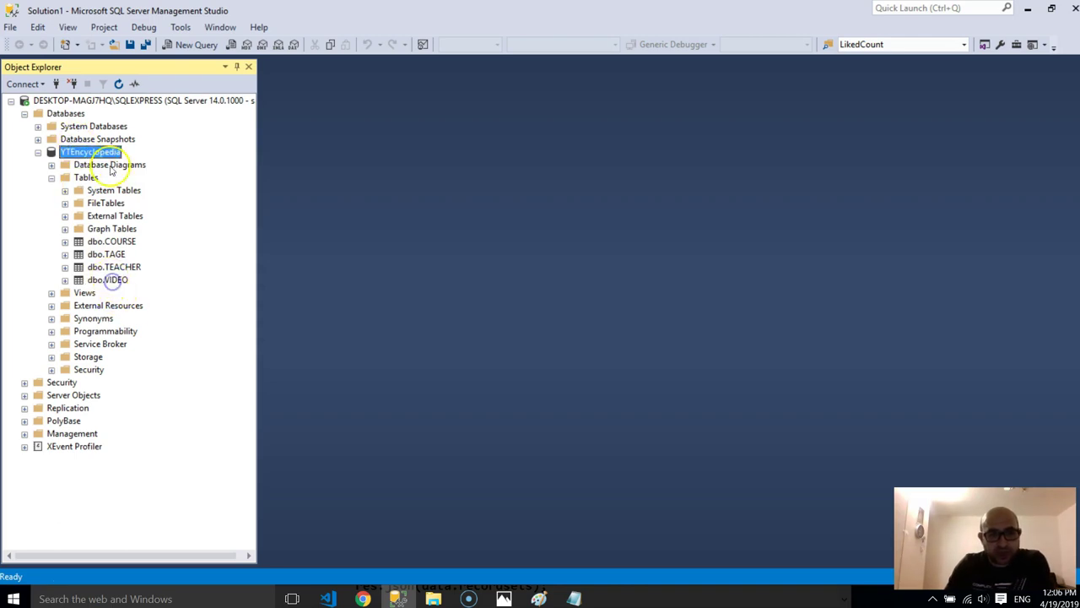
left_click(69, 101)
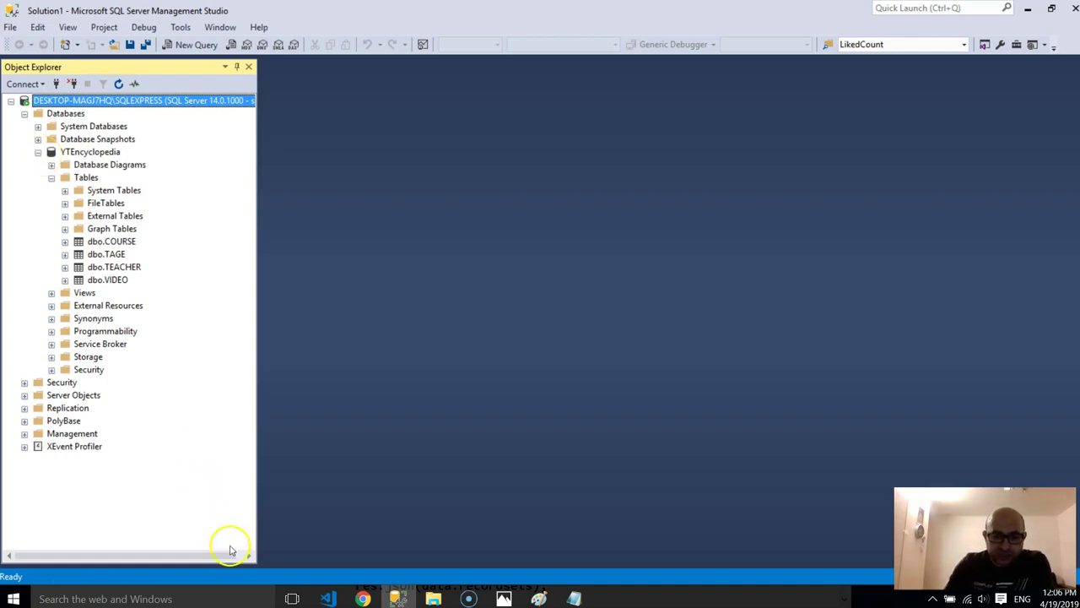
left_click(329, 598)
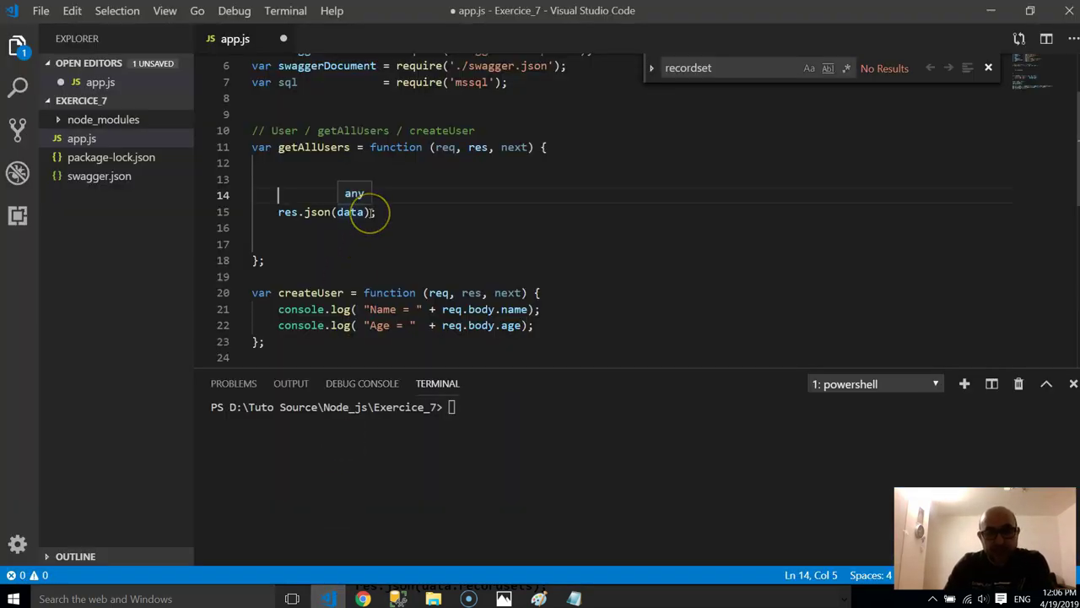
left_click(396, 598)
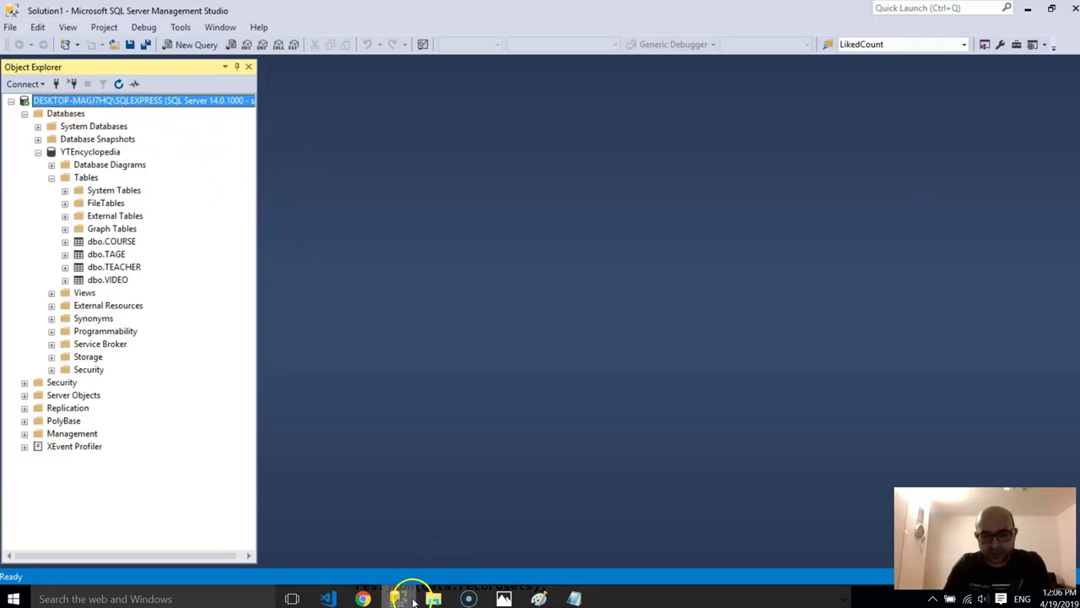
left_click(1028, 7)
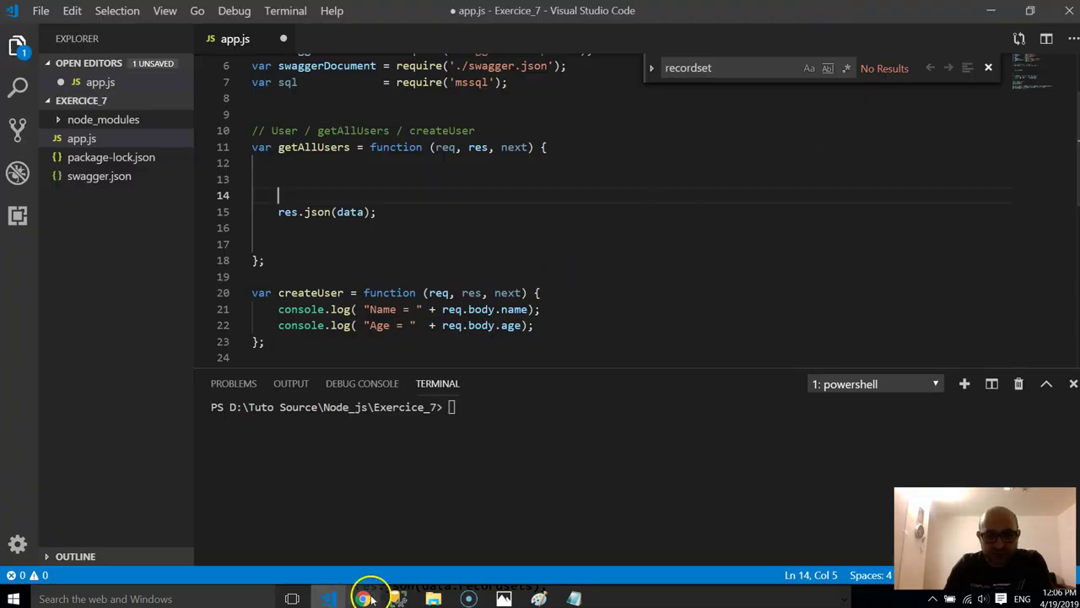
- In SQL Server Management Studio, disconnect the current server and reconnect to the SQLEXPRESS instance with Windows Authentication
left_click(396, 598)
left_click(73, 84)
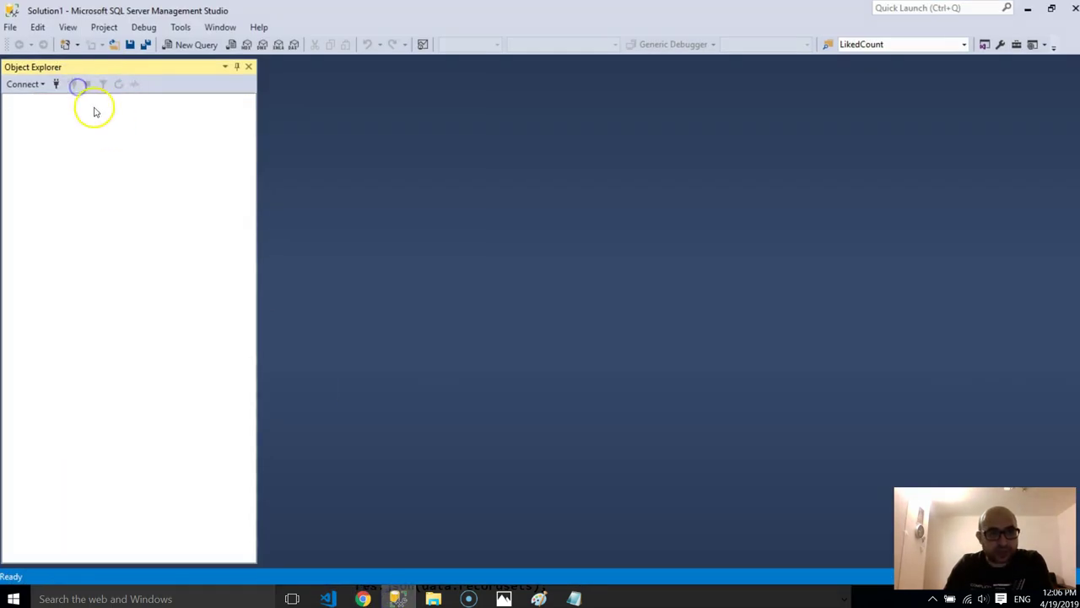
left_click(55, 84)
left_click(697, 229)
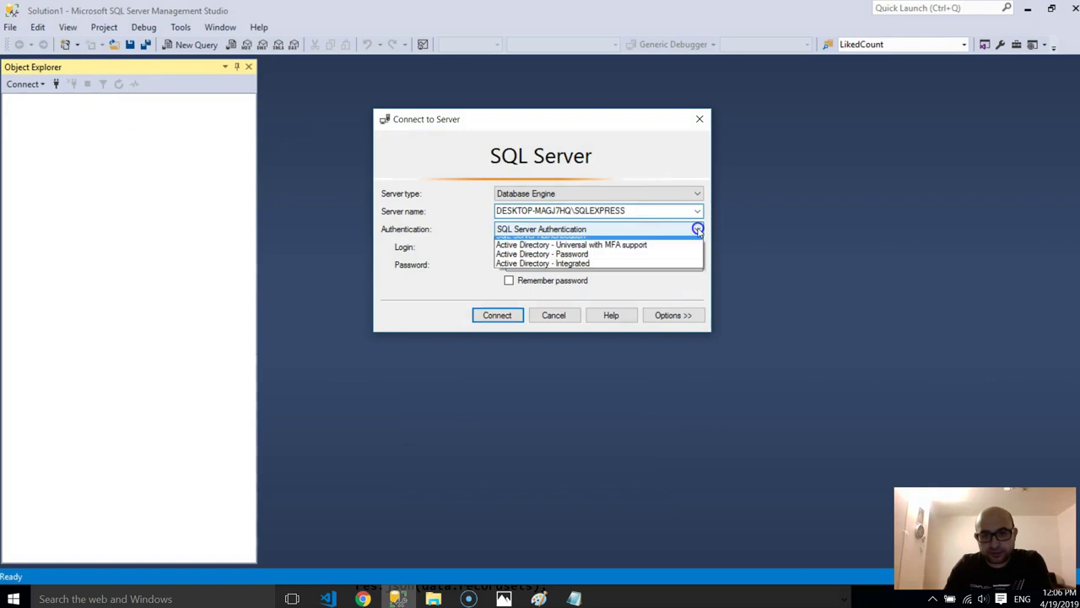
left_click(540, 241)
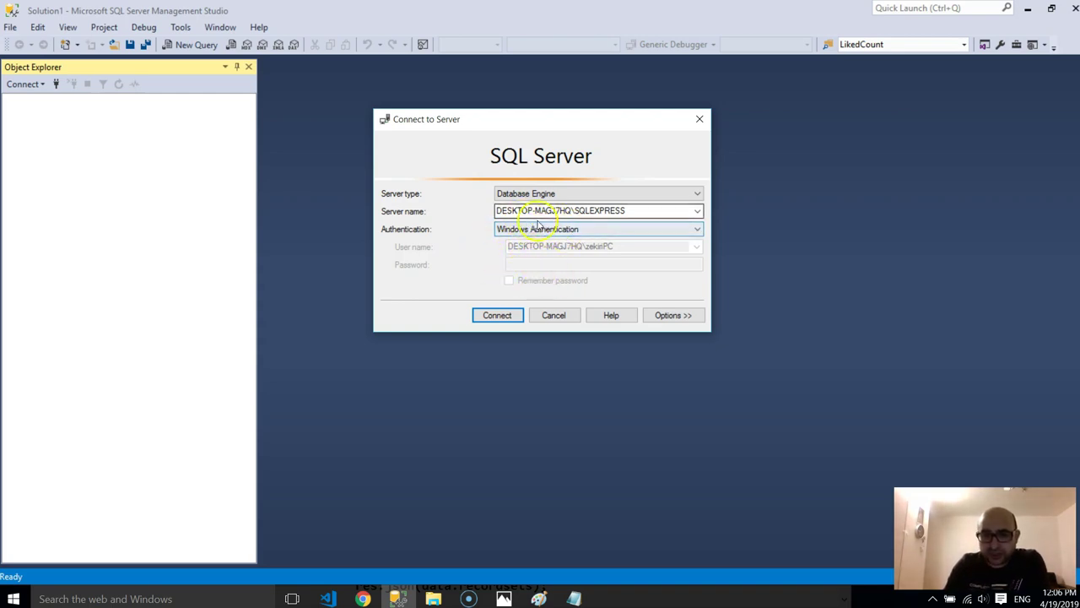
left_click(498, 318)
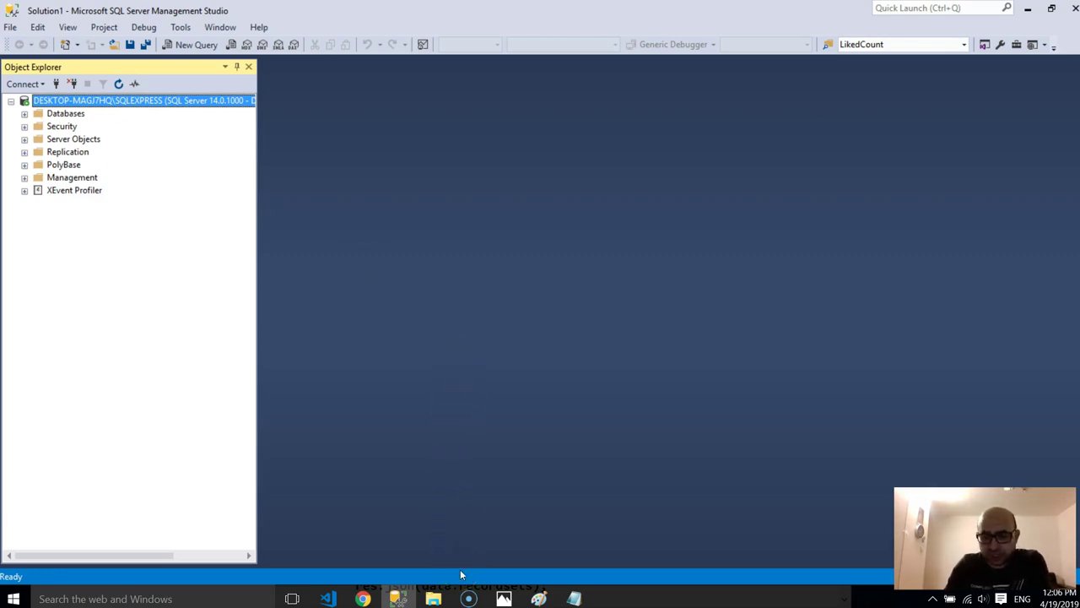
- Copy the User comment and the const config block from the New Text Document file in Notepad and return to Visual Studio Code
left_click(365, 599)
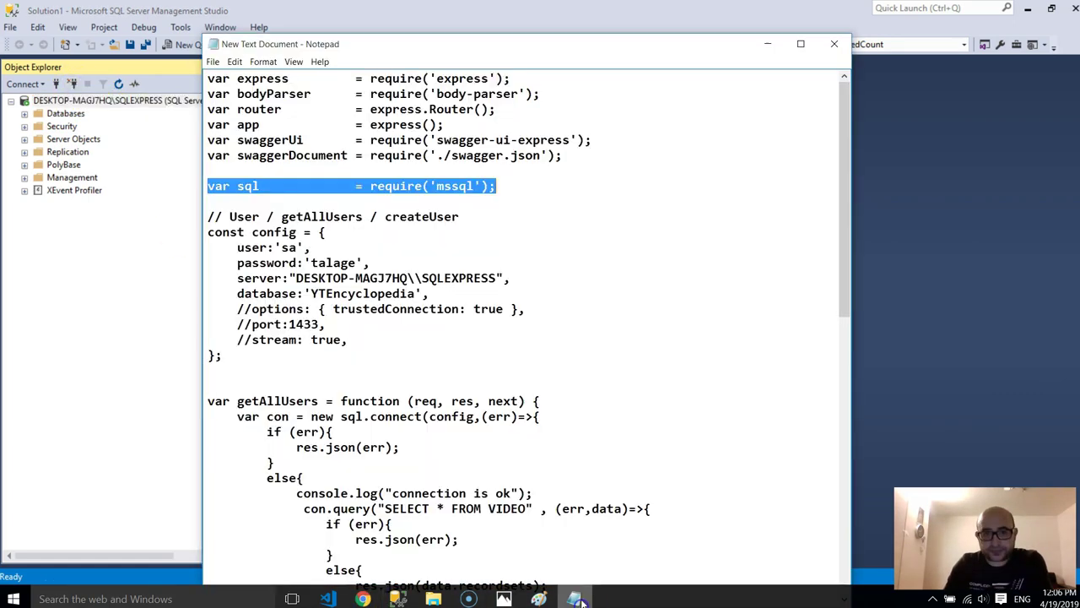
left_click(574, 598)
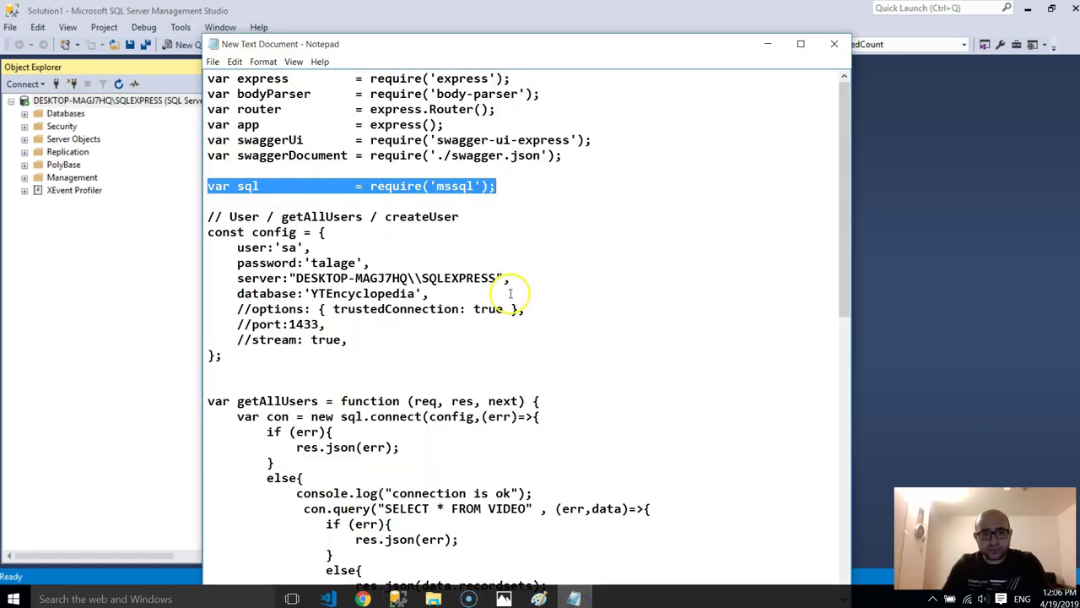
left_click_drag(202, 217, 310, 358)
key("ctrl+c")
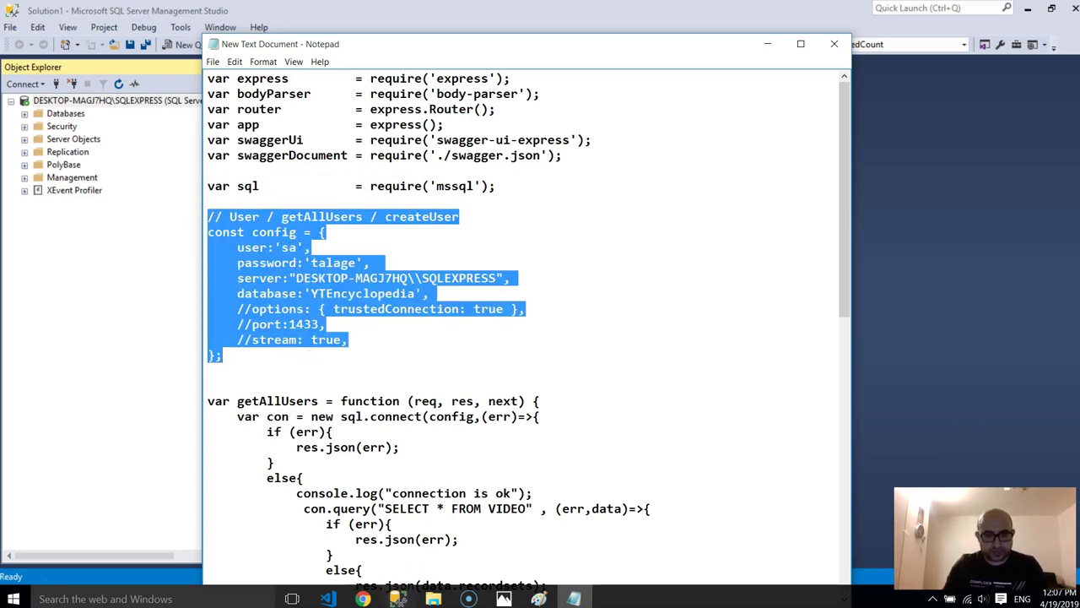
left_click(328, 599)
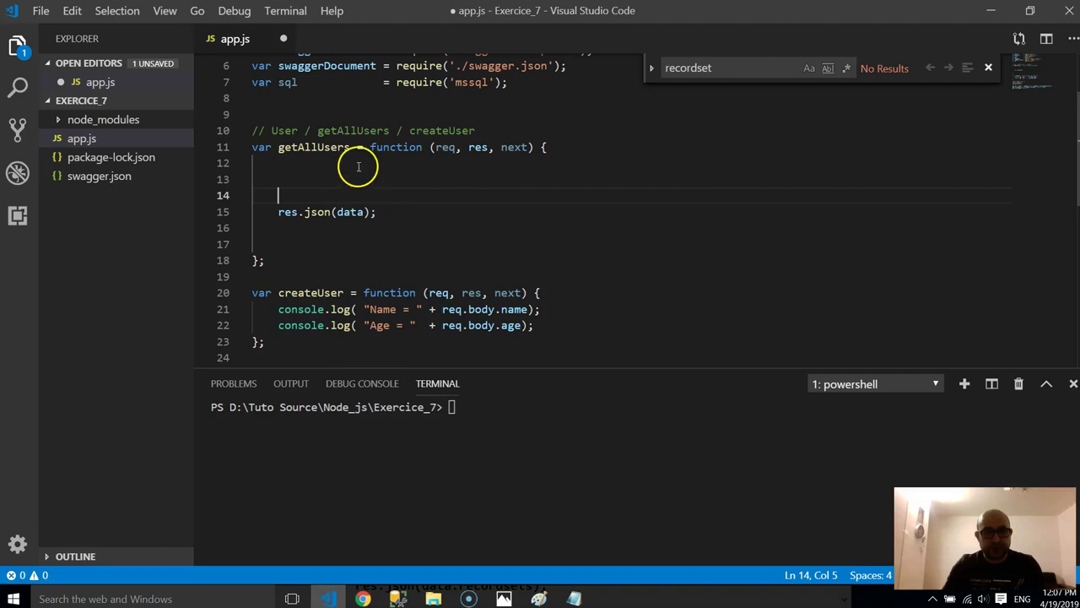
- Paste the copied comment and database config block, including its password field, between the mssql require line and getAllUsers in app.js
scroll(357, 169, "up", 2)
left_click(289, 219)
key("Return")
key("Return")
key("Up")
key("Up")
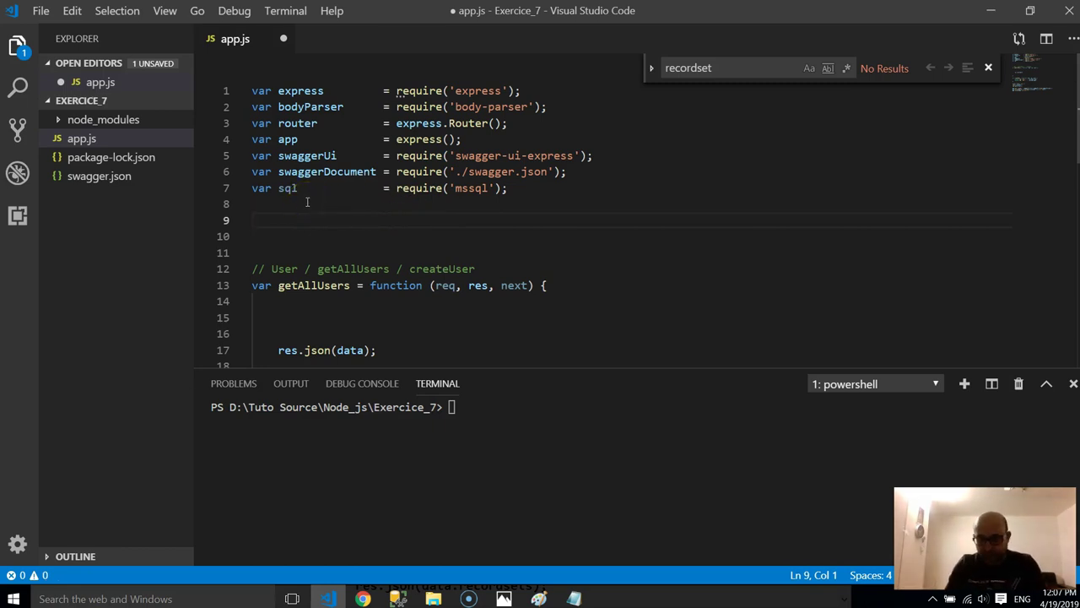
key("ctrl+v")
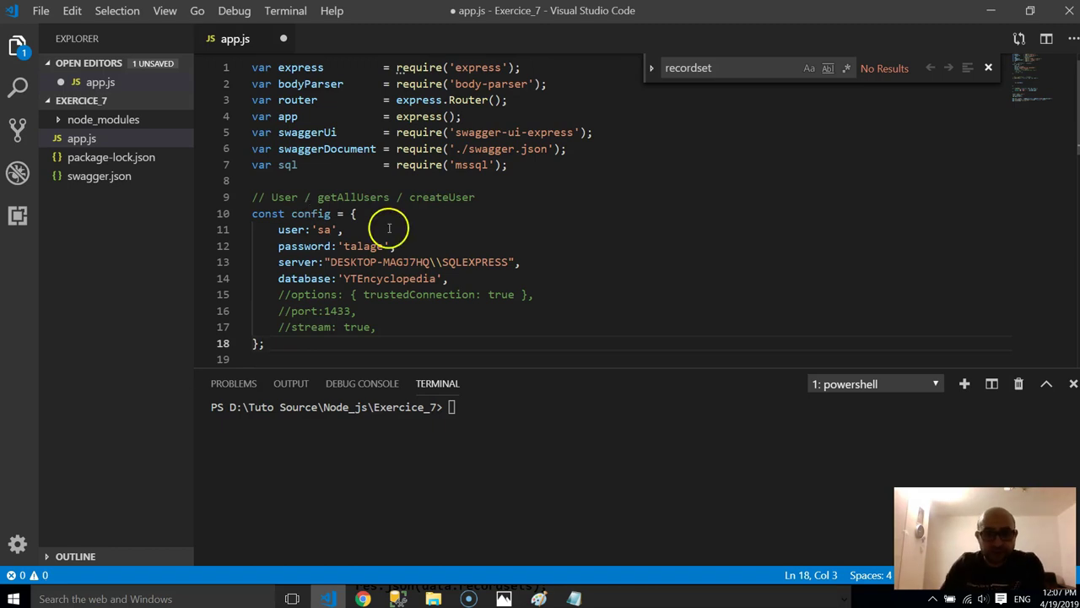
- Comment out the user and password lines of the config object with //
left_click(428, 196)
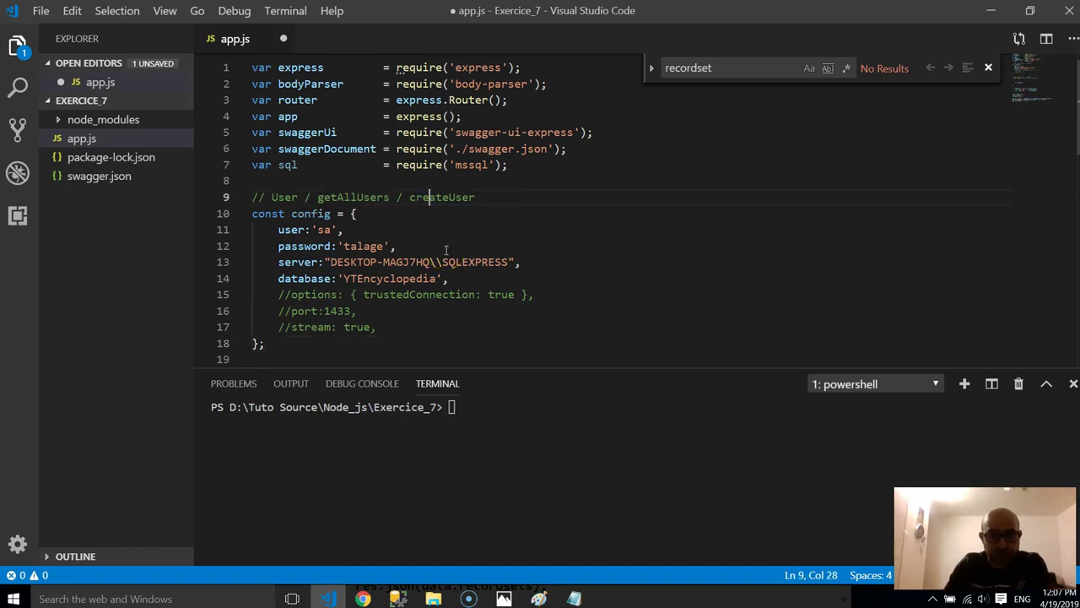
left_click(304, 216)
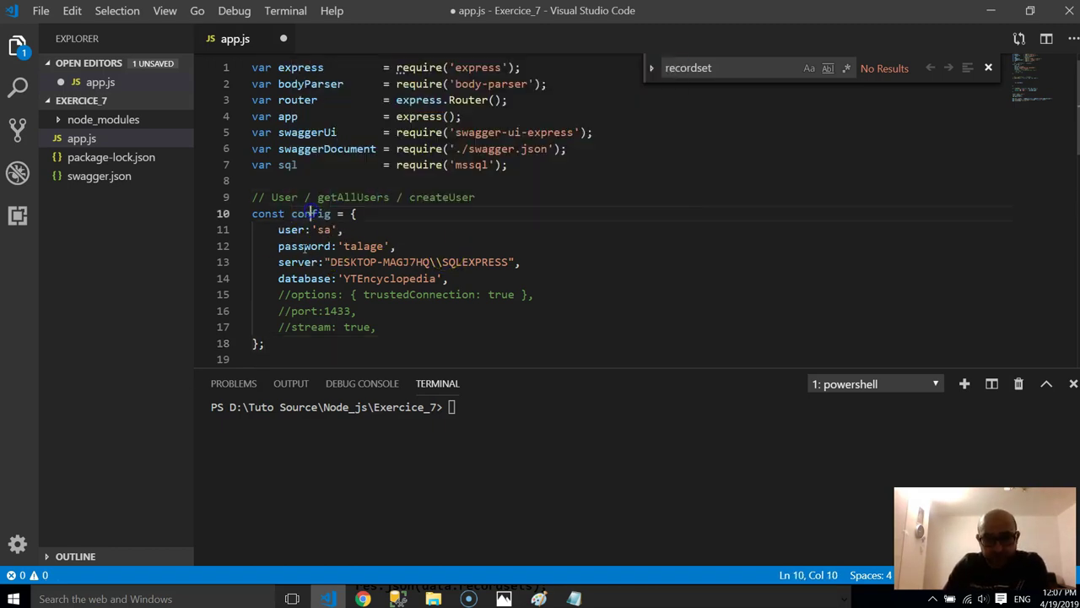
double_click(268, 215)
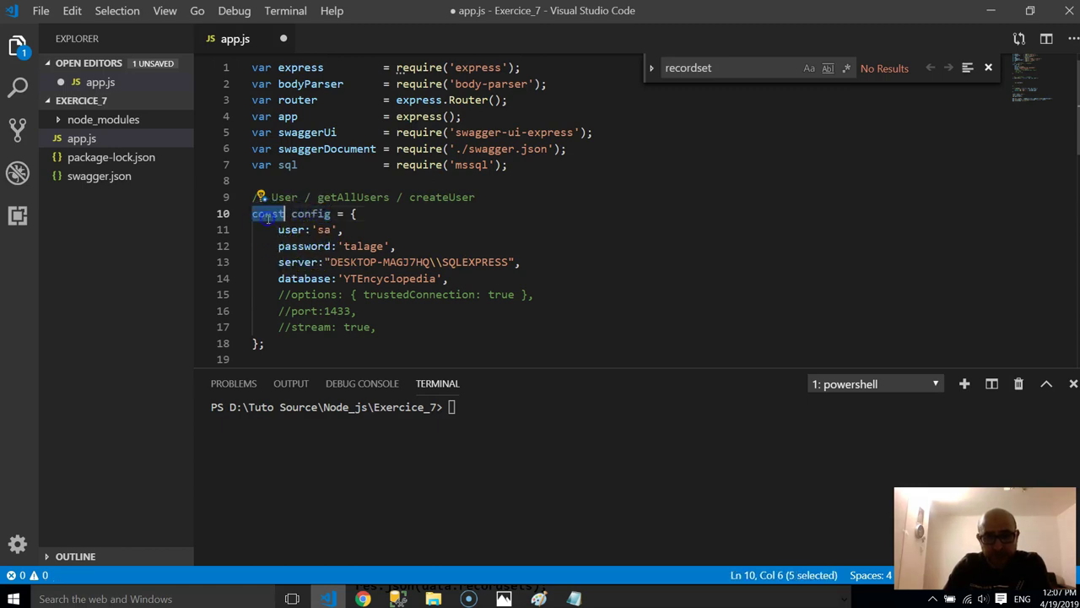
double_click(309, 214)
left_click(272, 228)
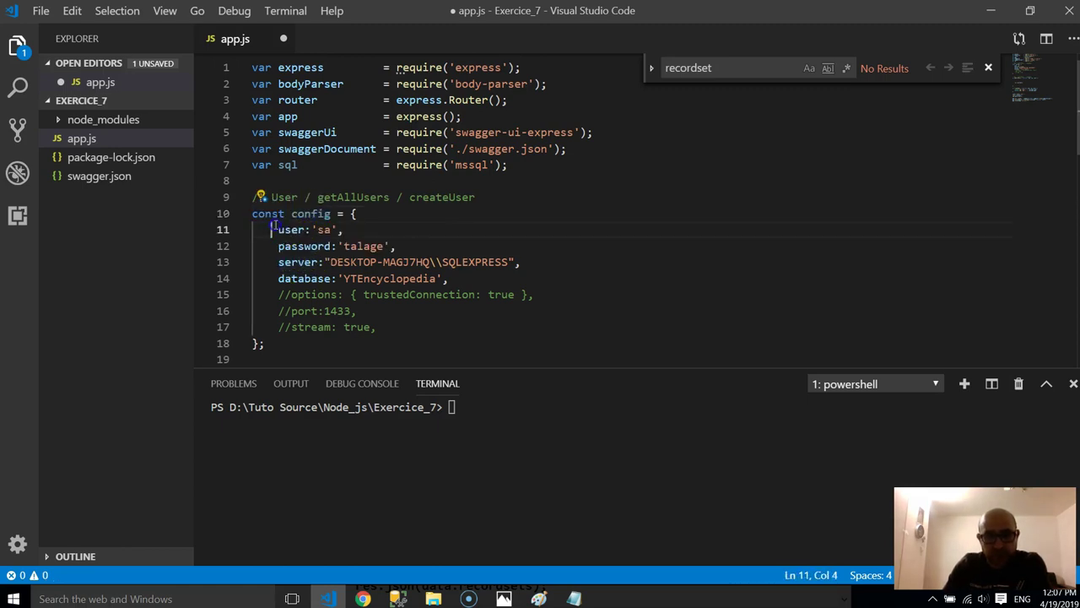
left_click(278, 229)
type("//")
type("//")
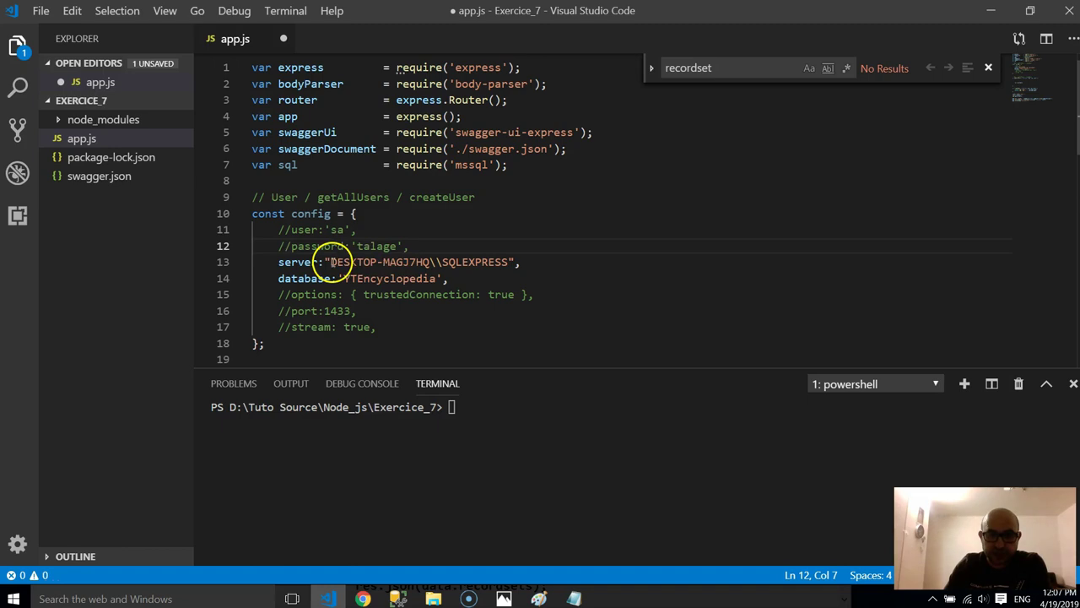
- Compare the config's server and database values with the server name in the SQL Server Management Studio connection dialog, cancelling the dialog
left_click_drag(330, 262, 500, 261)
left_click_drag(344, 278, 437, 278)
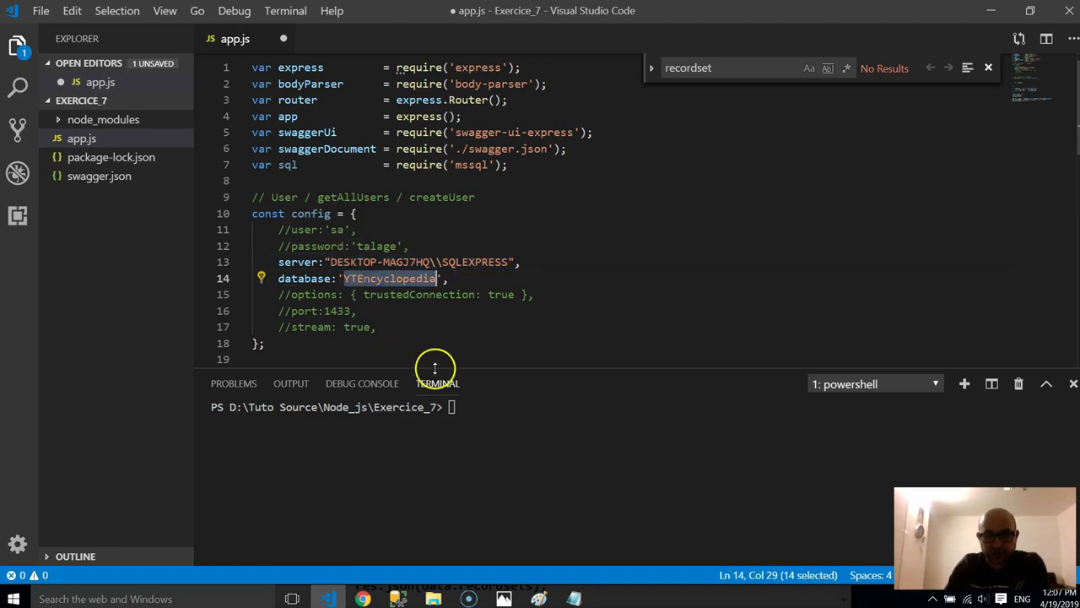
left_click(411, 584)
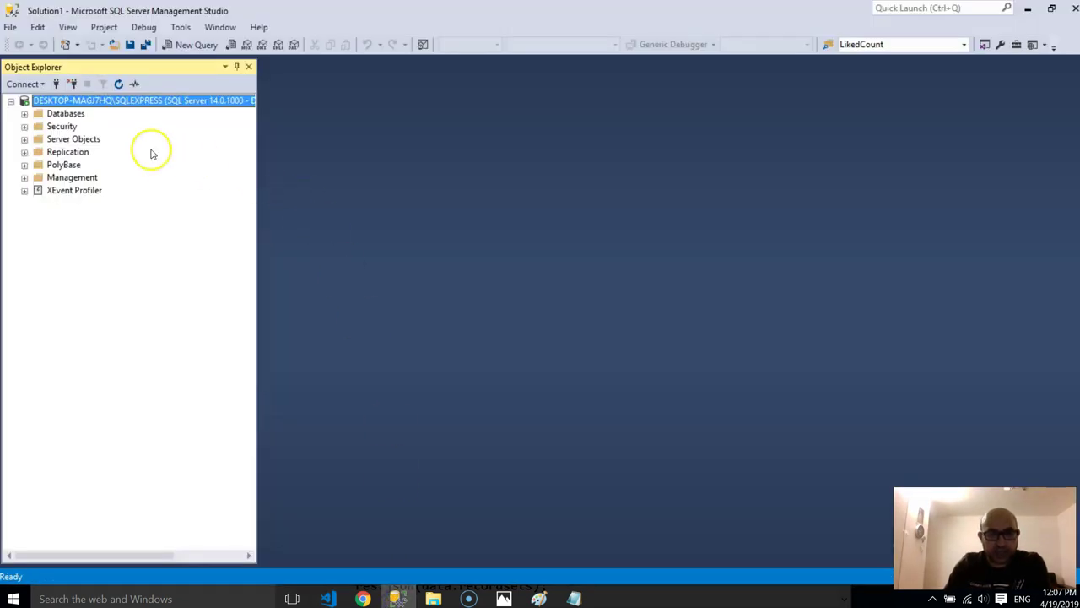
right_click(95, 101)
left_click(133, 111)
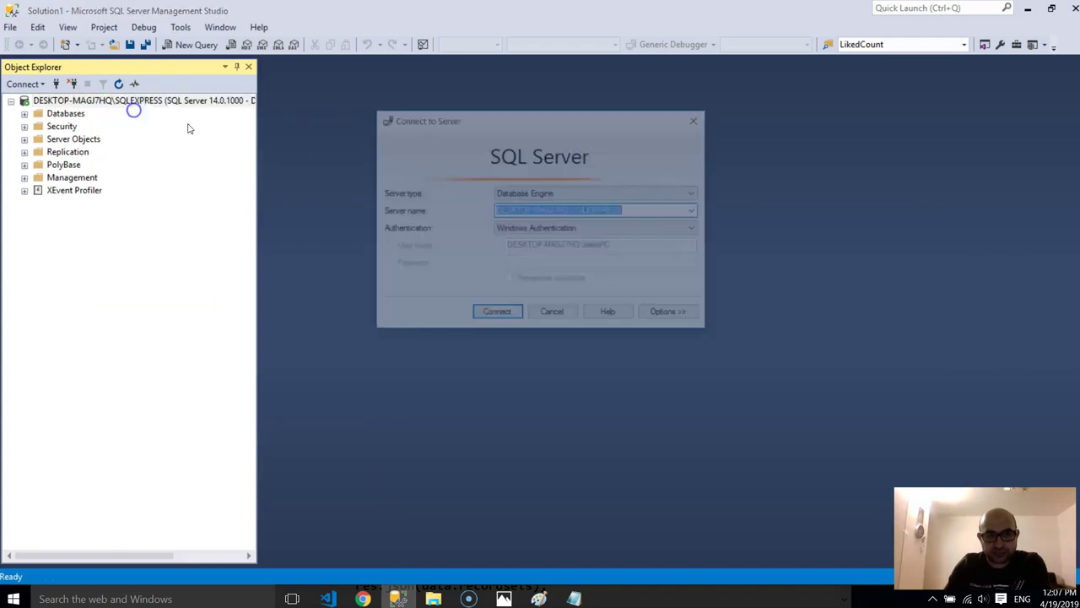
left_click(637, 211)
left_click_drag(637, 210, 509, 212)
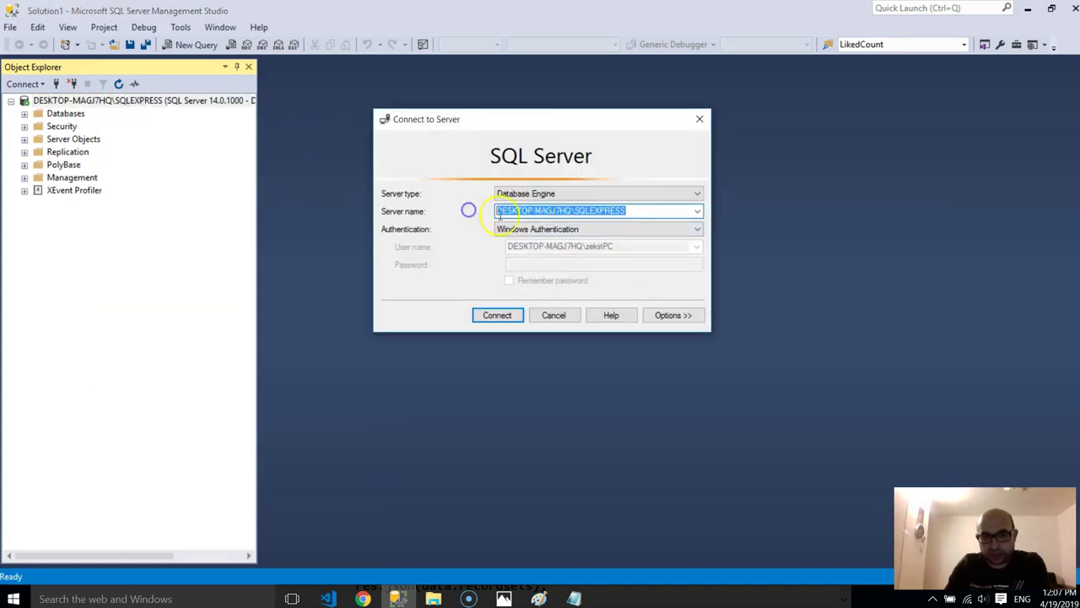
left_click(550, 312)
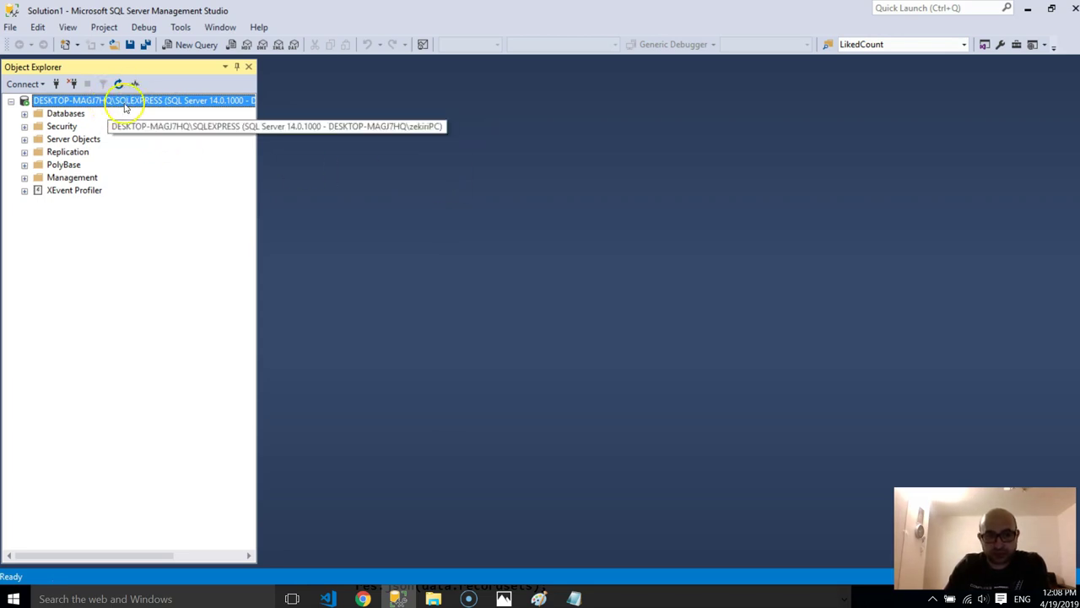
left_click(160, 119)
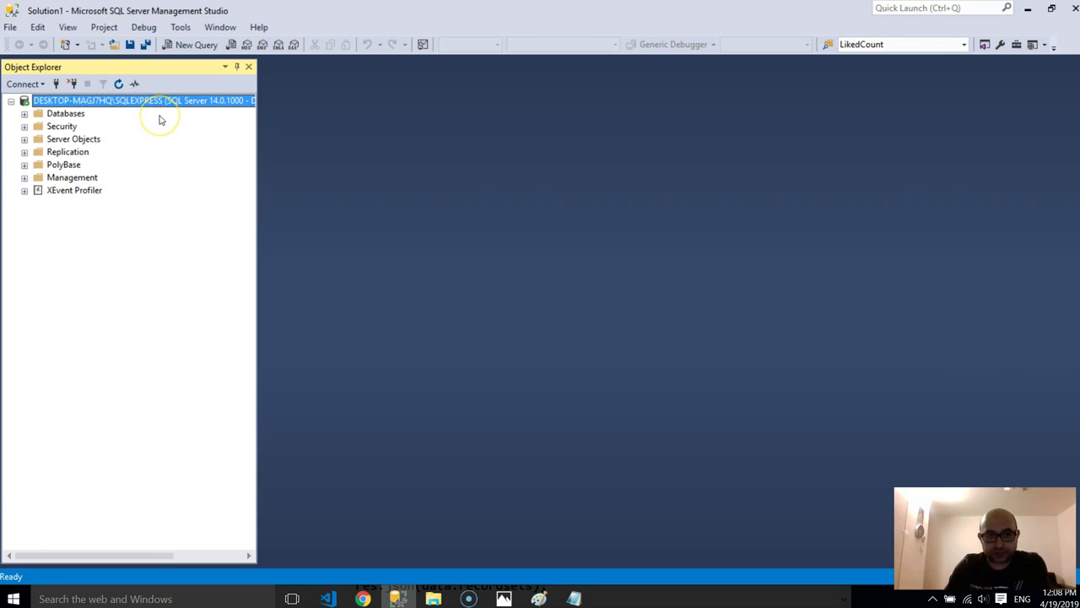
left_click(146, 110)
- Disconnect the server and reconnect to the SQLEXPRESS instance using SQL Server Authentication with the sa login and its password
right_click(76, 102)
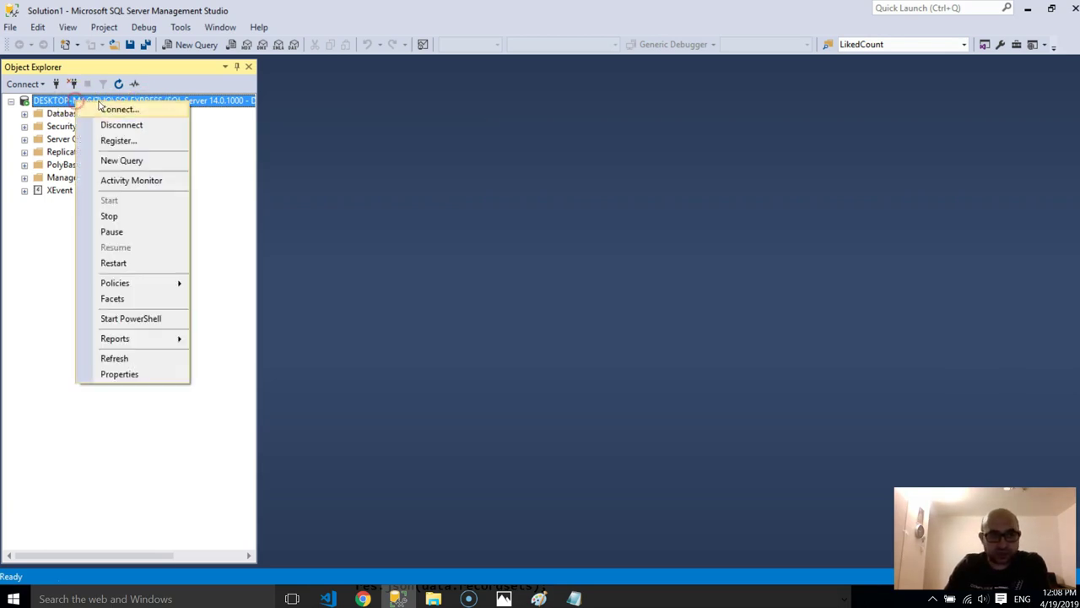
left_click(79, 85)
left_click(59, 86)
left_click(624, 232)
left_click(557, 248)
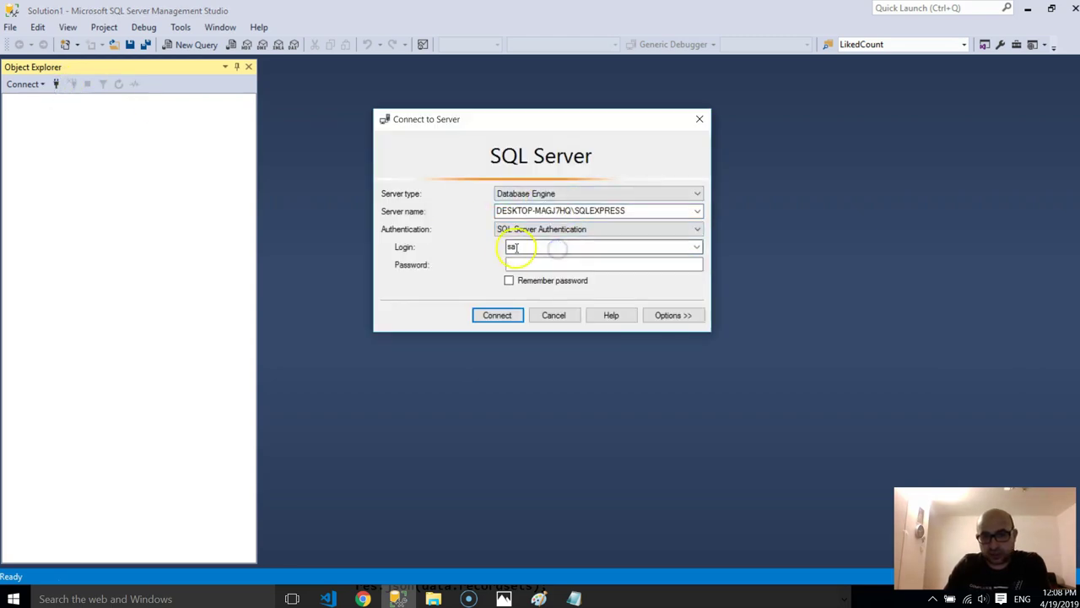
left_click(548, 264)
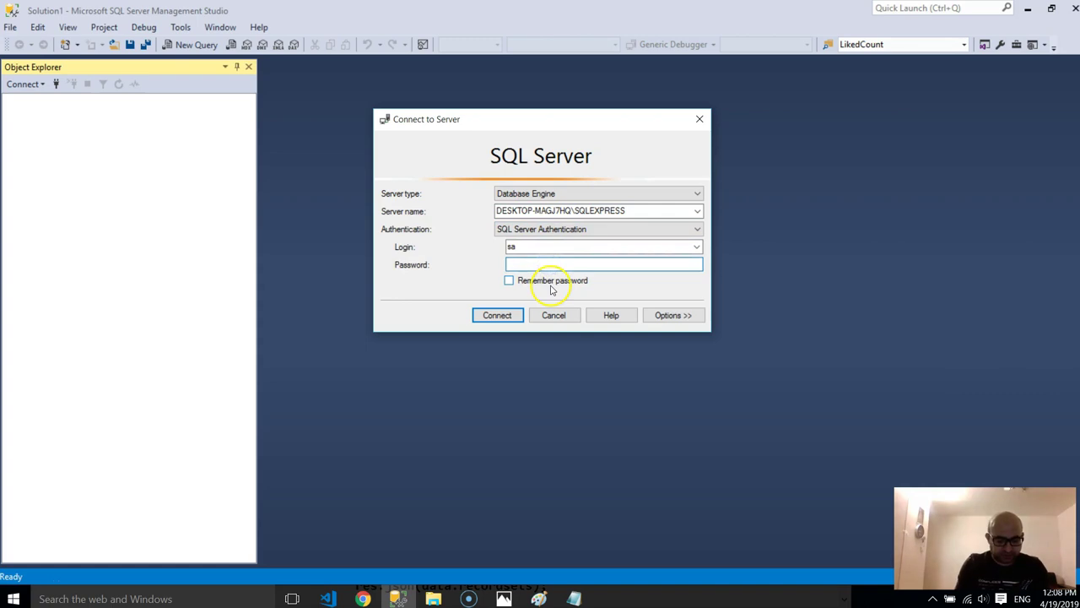
left_click(509, 319)
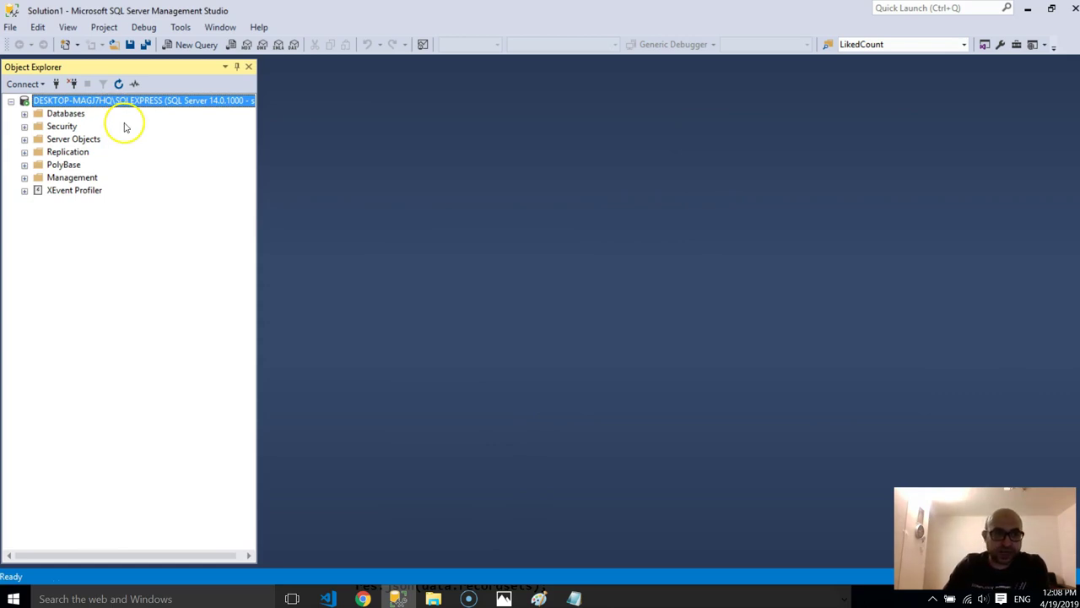
- Disconnect the sa session and reconnect to the SQLEXPRESS instance with Windows Authentication
left_click(73, 83)
left_click(56, 83)
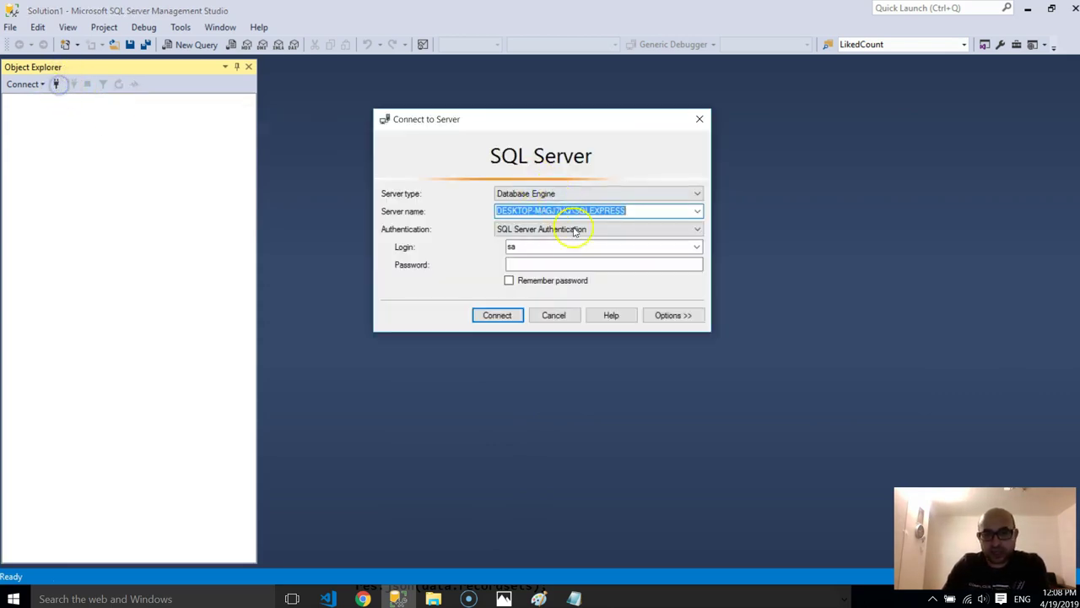
left_click(697, 211)
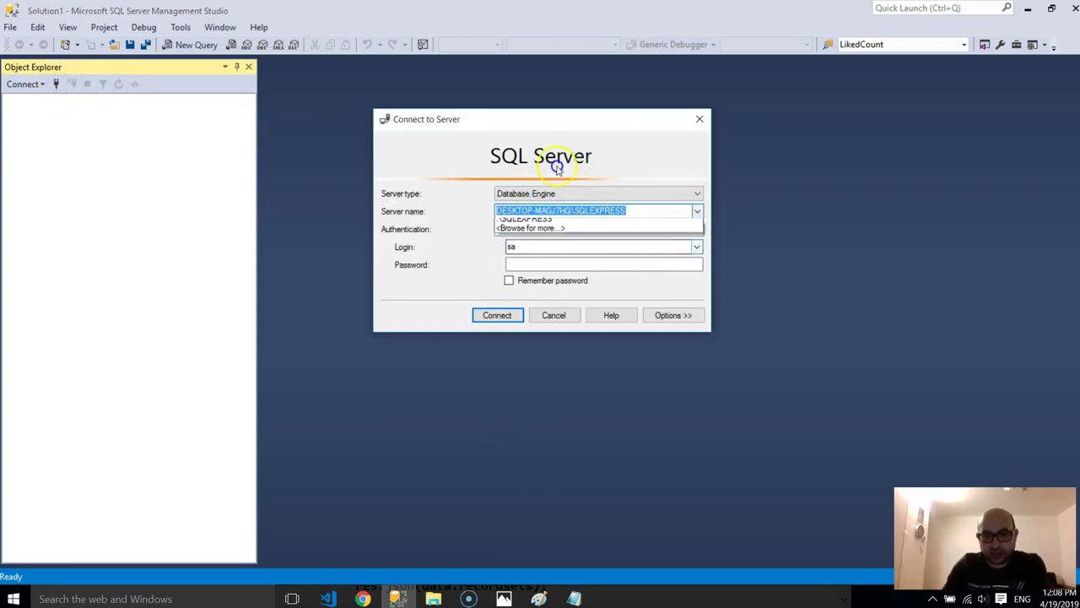
left_click(602, 218)
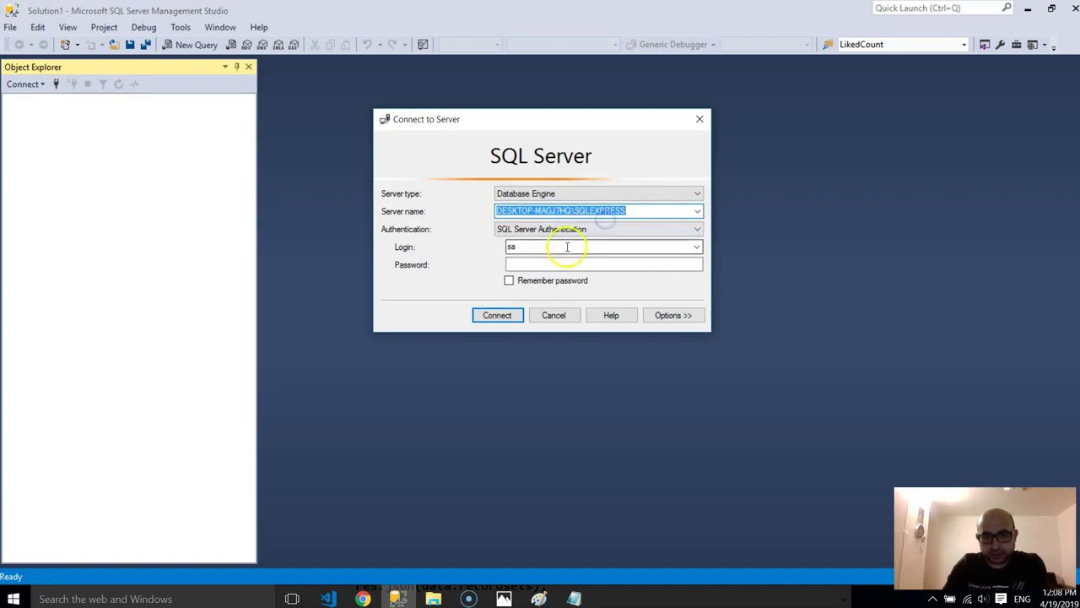
left_click(567, 246)
left_click(639, 230)
left_click(574, 239)
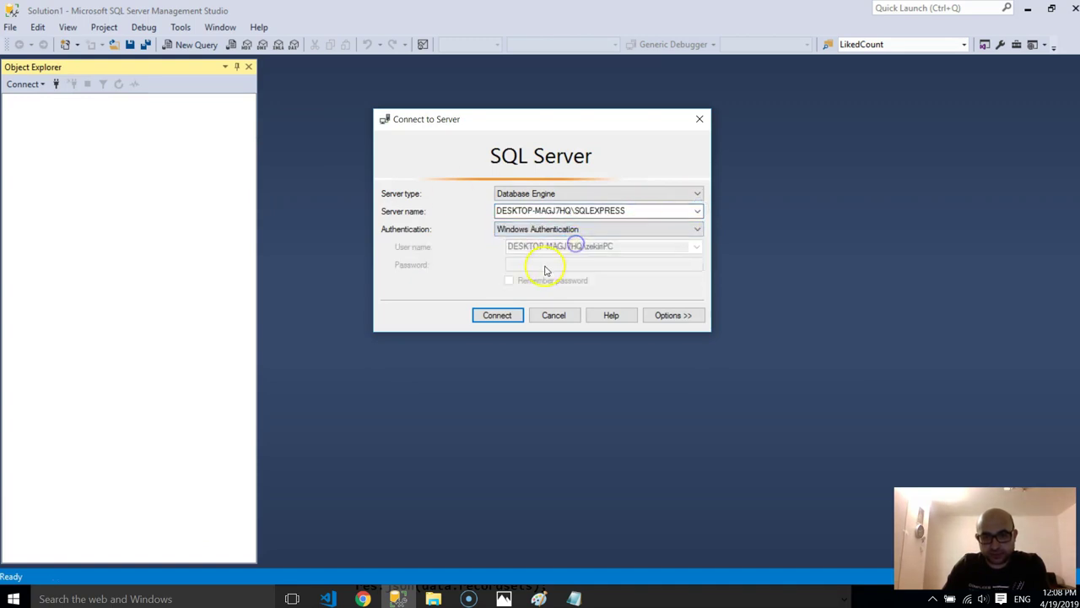
left_click(496, 313)
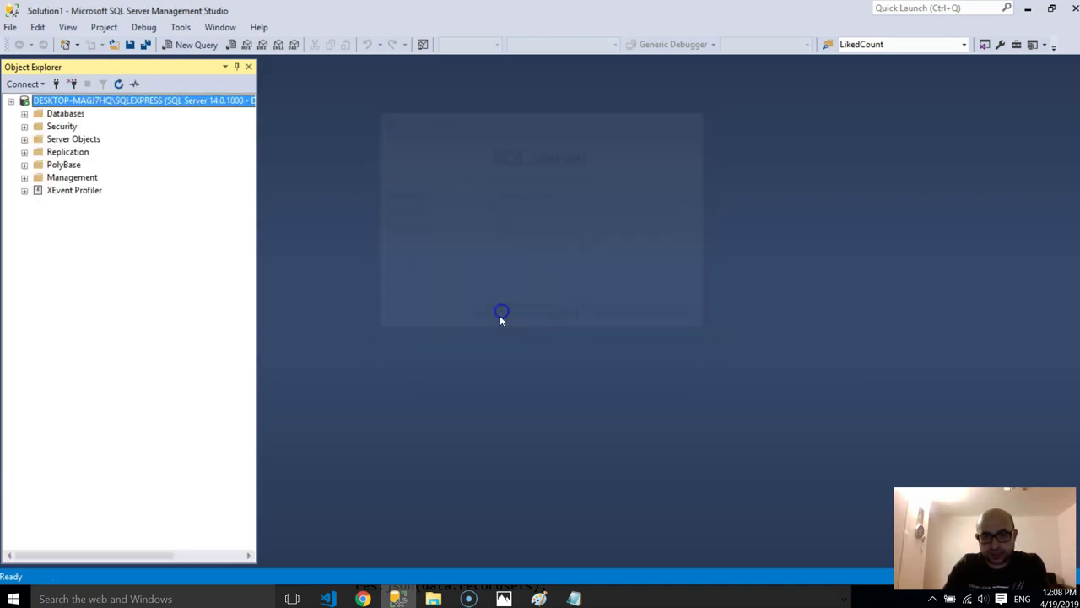
- Expand the server's Security folder and its Logins, view the new login form and close it without creating a login
left_click(24, 127)
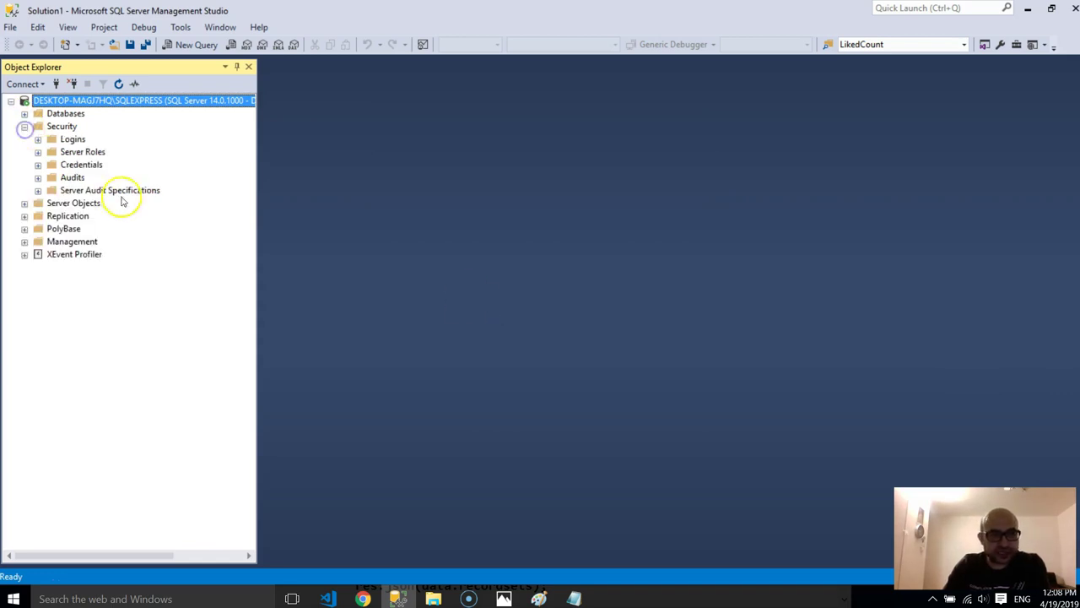
double_click(67, 141)
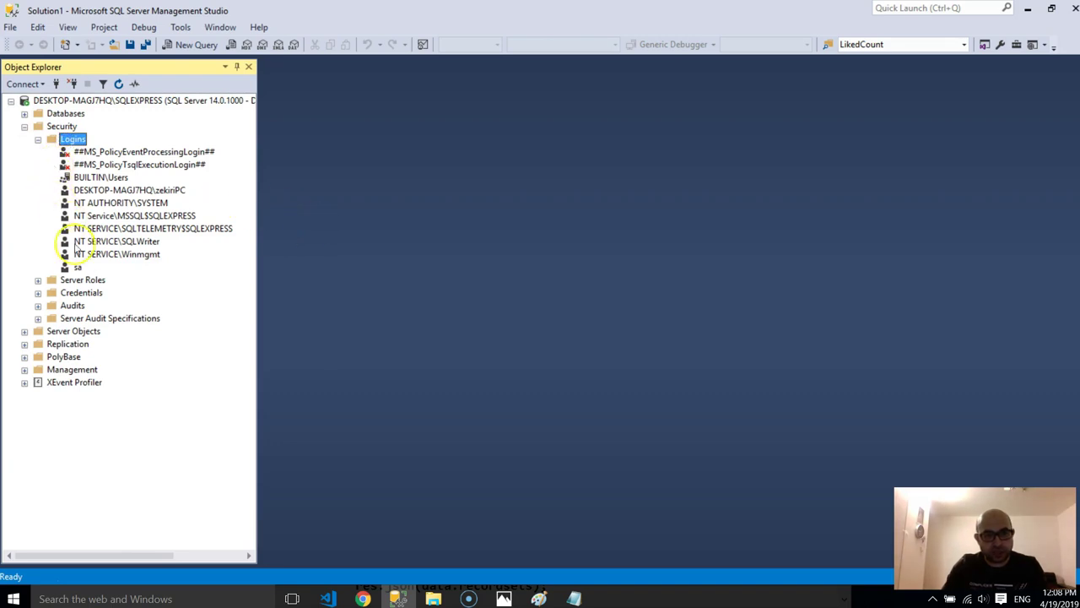
right_click(71, 140)
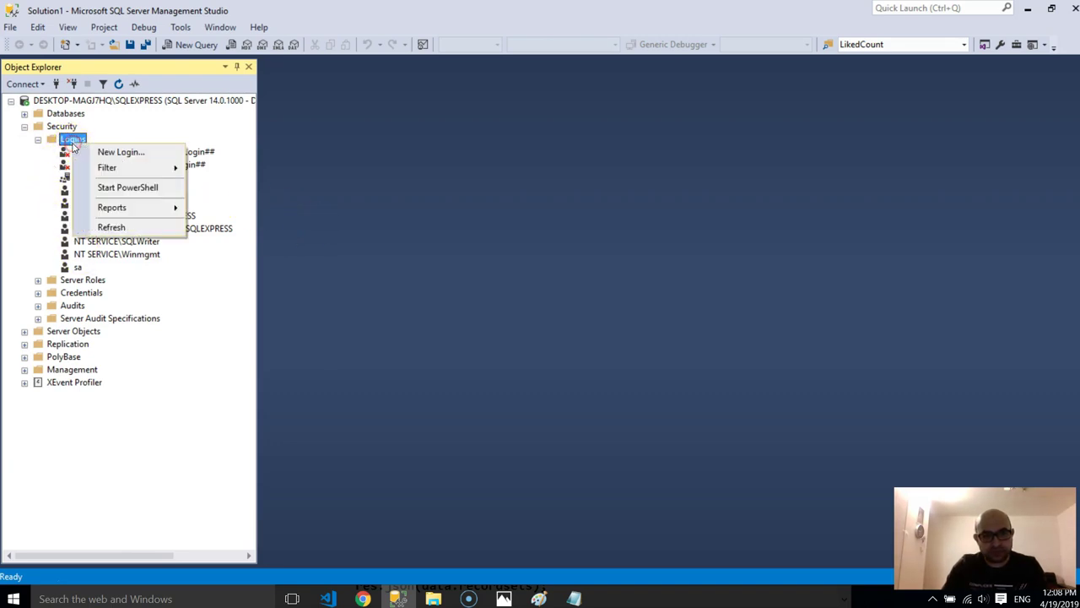
left_click(129, 153)
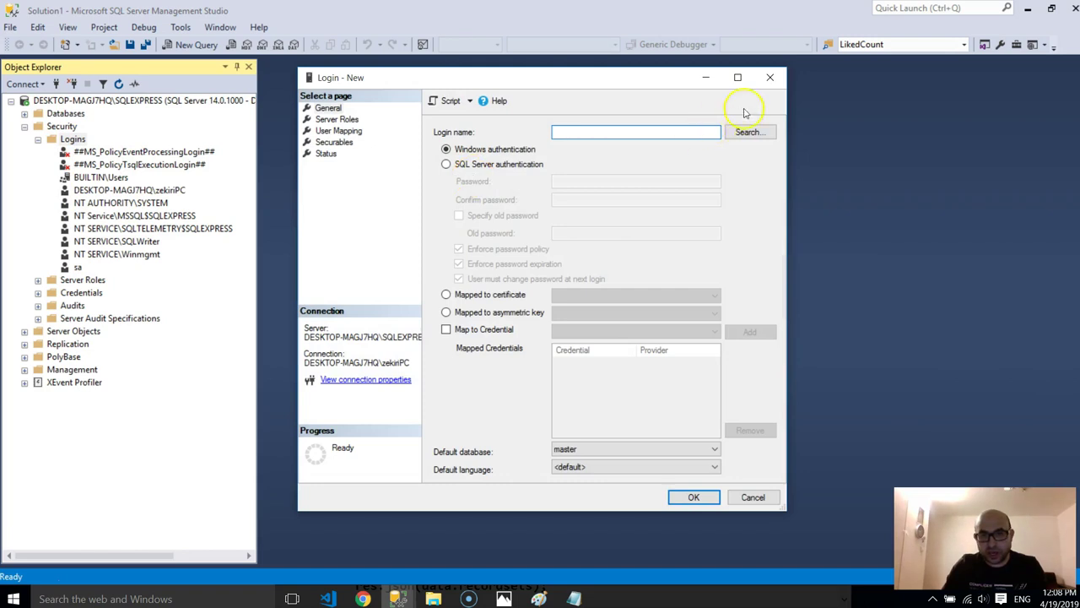
left_click(769, 76)
- Open the properties of the sa login and select the contents of its password and confirm password fields
left_click(77, 267)
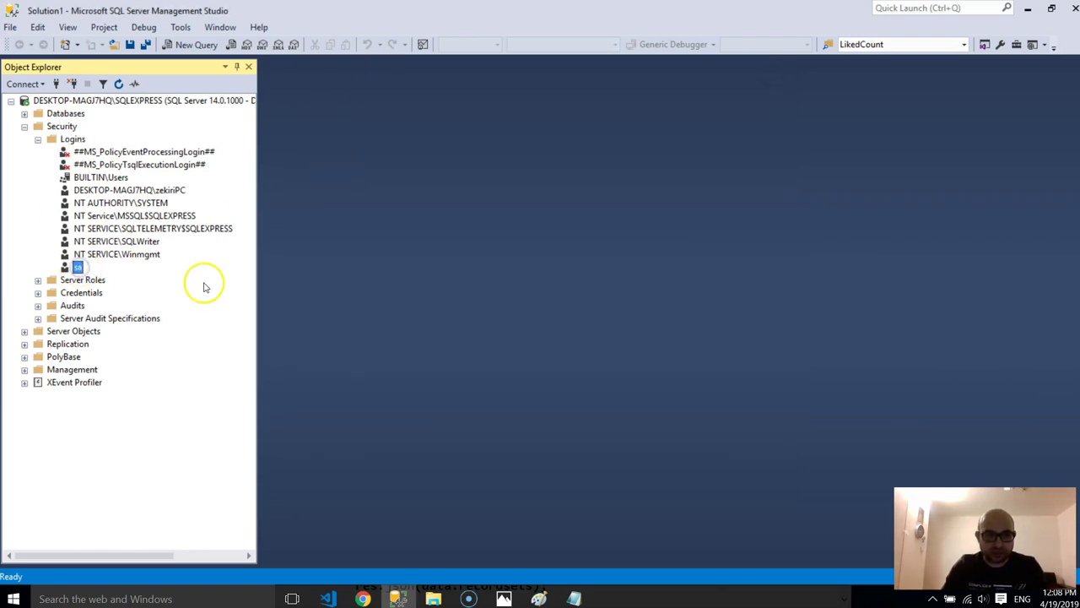
right_click(77, 268)
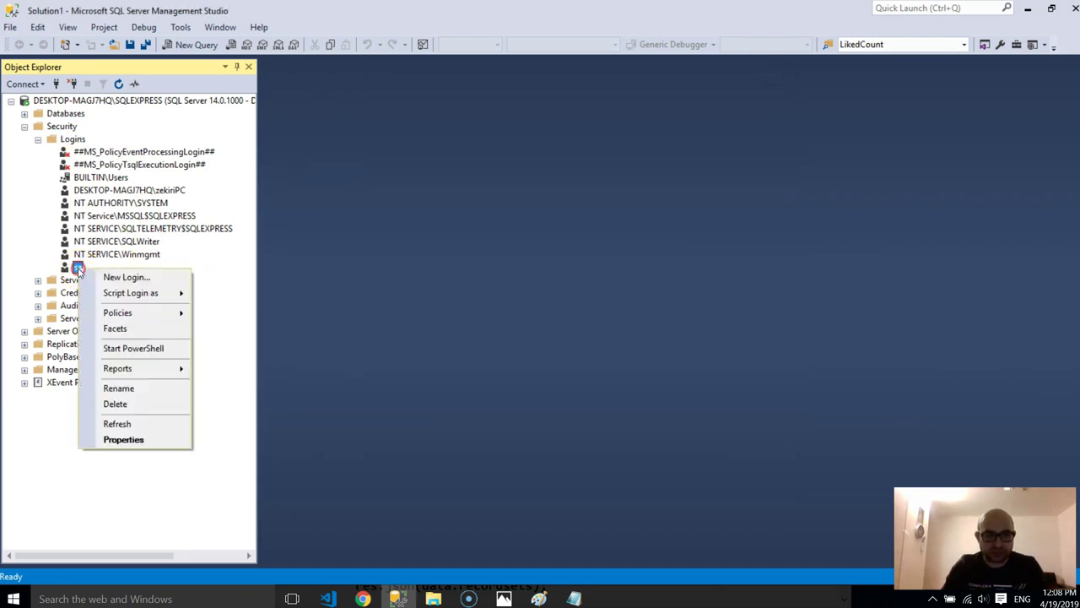
left_click(122, 439)
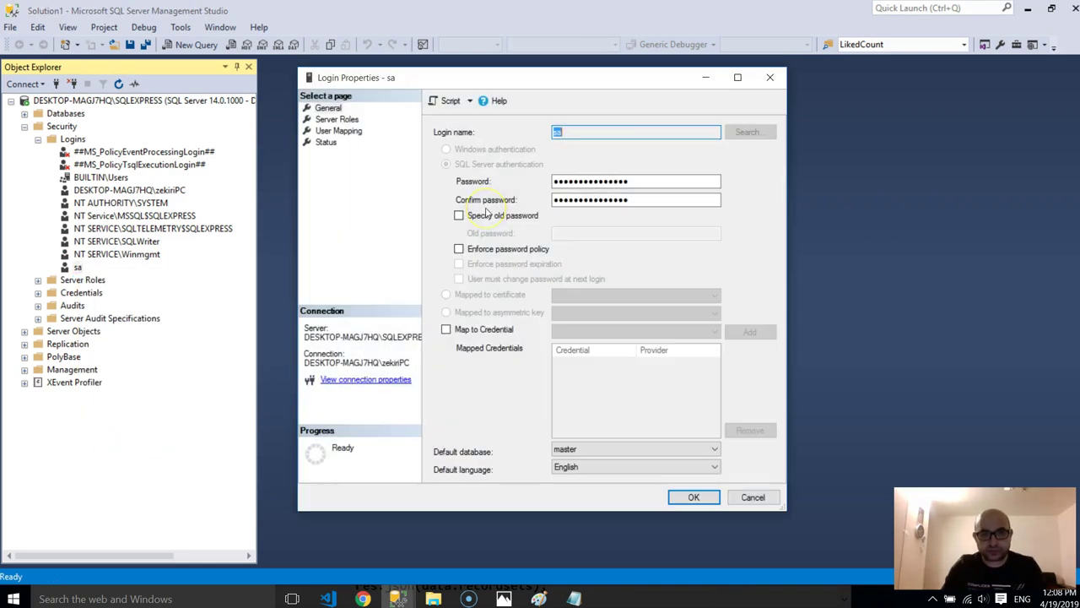
left_click_drag(644, 181, 518, 180)
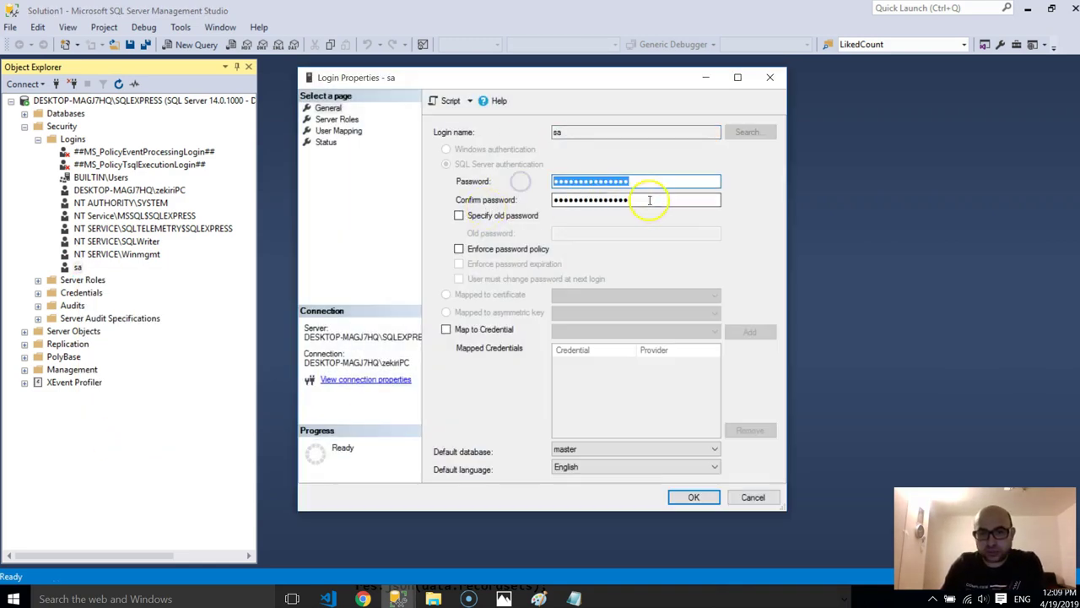
left_click_drag(648, 200, 511, 188)
- Map the sa login to the YTEncyclopedia database in its user mapping settings
left_click(338, 119)
left_click(338, 131)
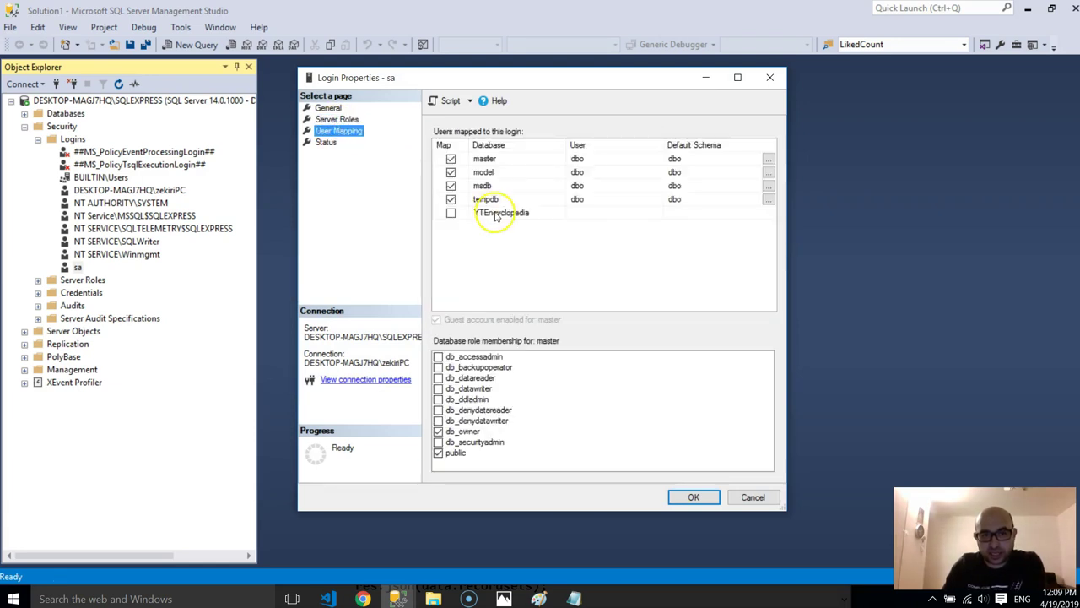
left_click(451, 212)
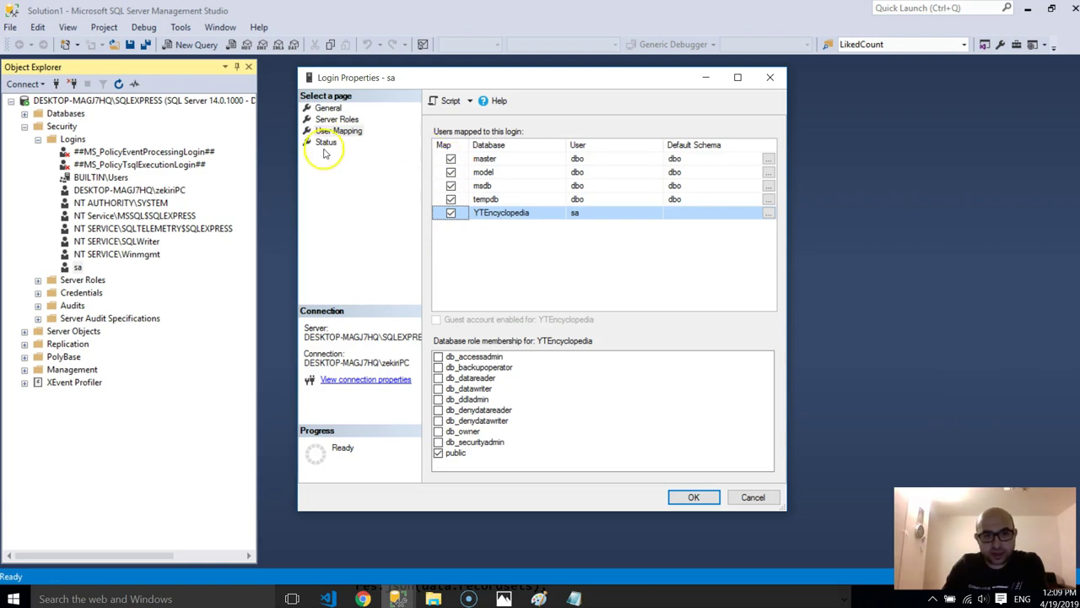
- View reference images 1 and 2 in the SQL-Server-Login folder
left_click(433, 597)
double_click(169, 187)
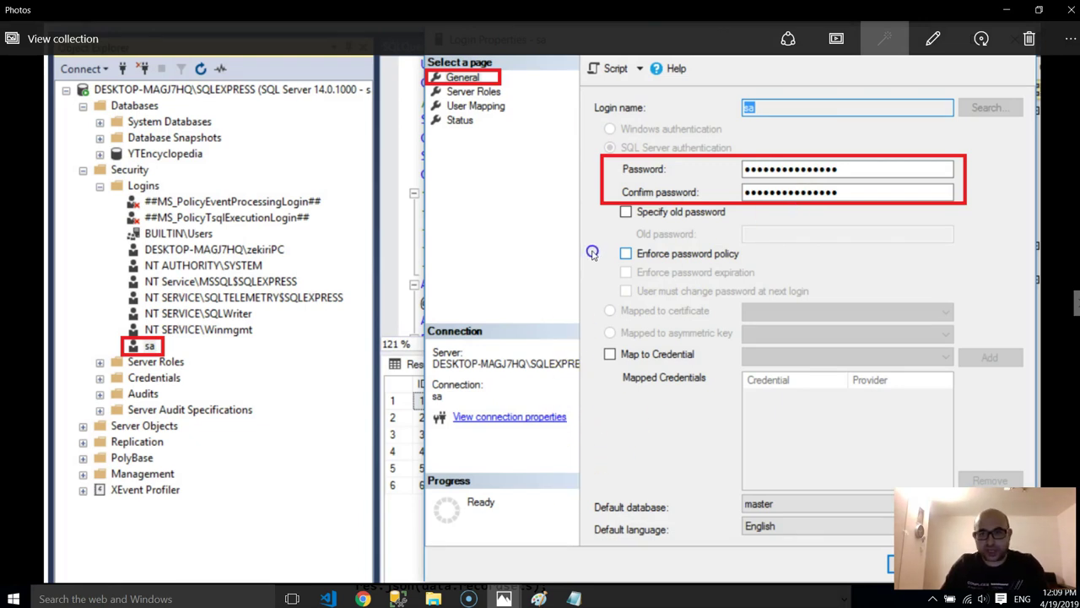
key("Right")
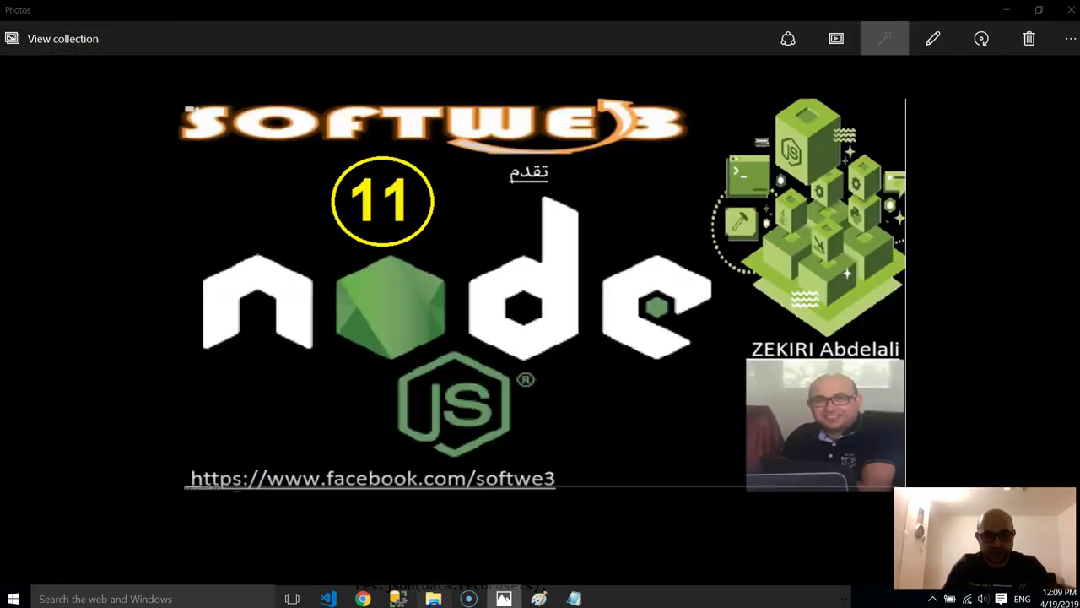
left_click(433, 597)
double_click(241, 184)
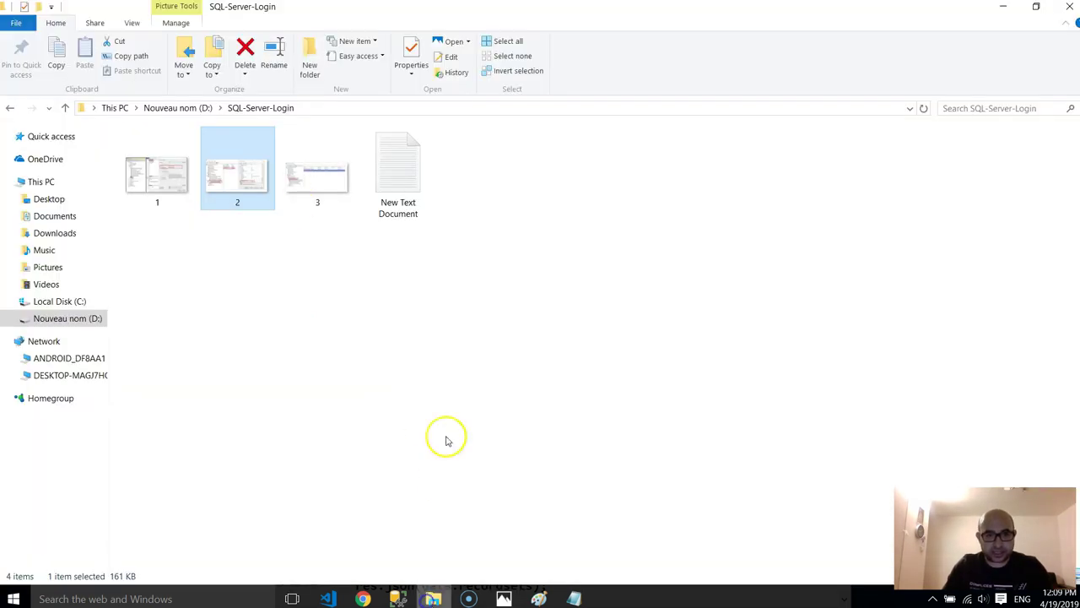
- Return to the sa login's properties in SQL Server Management Studio and dismiss them without saving the mapping
left_click(433, 598)
left_click(395, 598)
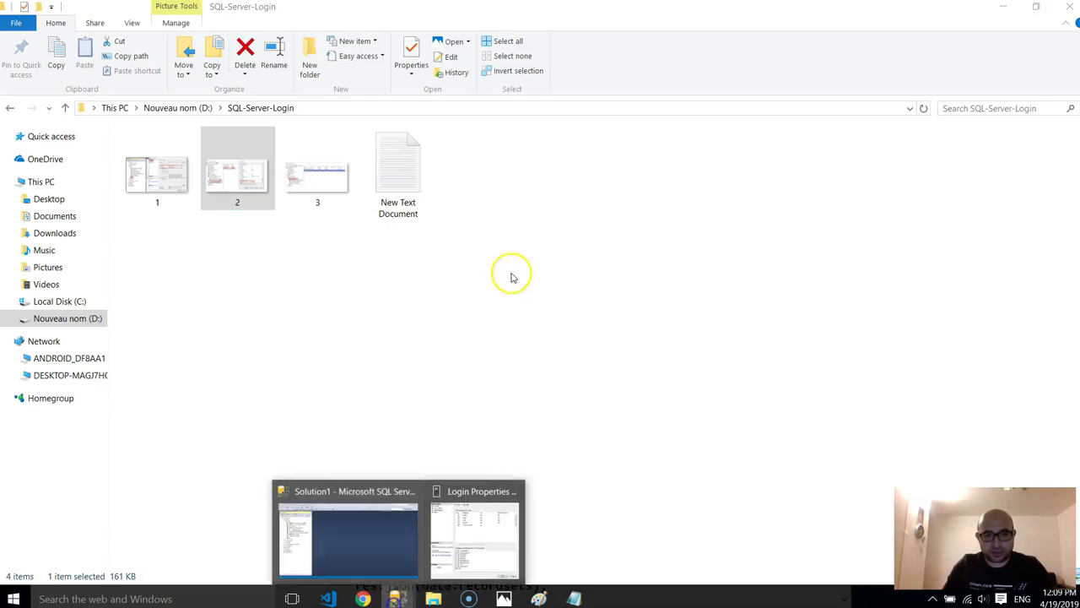
left_click(498, 512)
key("Escape")
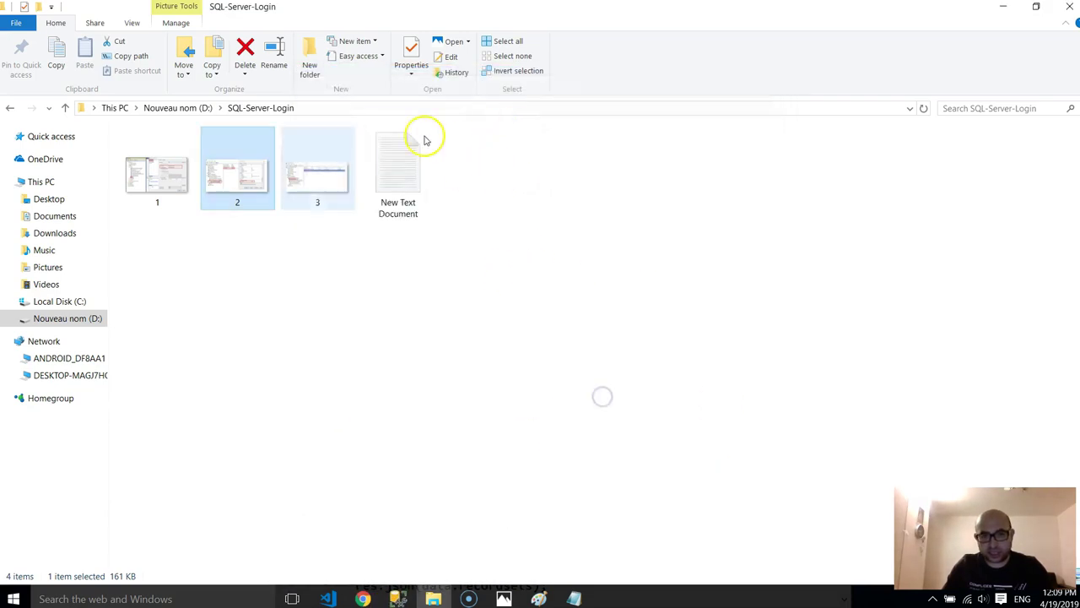
left_click(394, 599)
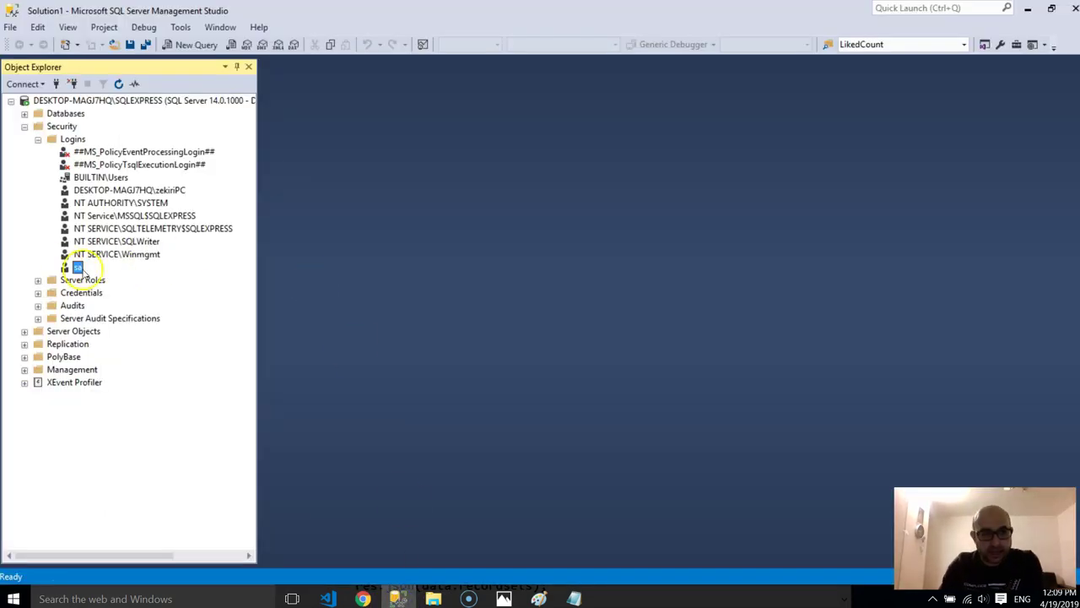
- Open Computer Management for this PC and show the Services list under Services and Applications
left_click(433, 598)
right_click(31, 188)
left_click(77, 214)
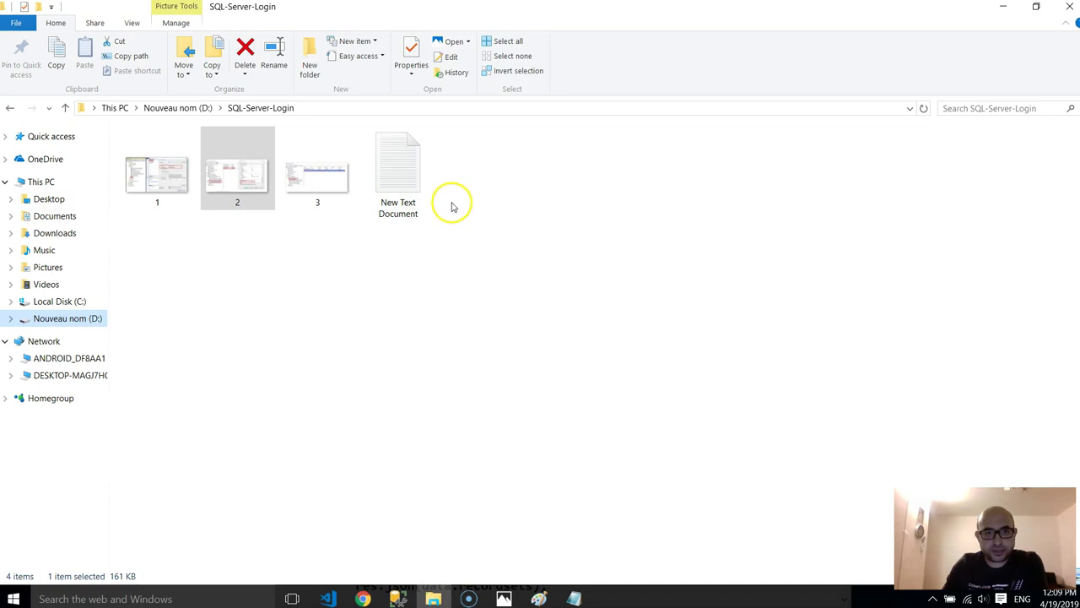
left_click(79, 204)
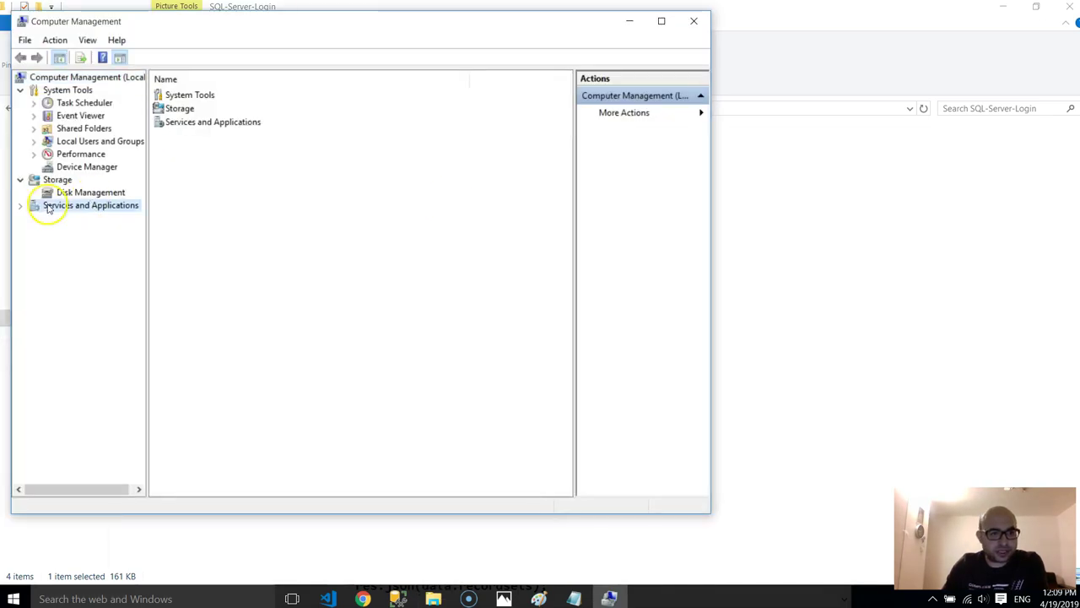
left_click(21, 205)
left_click(51, 234)
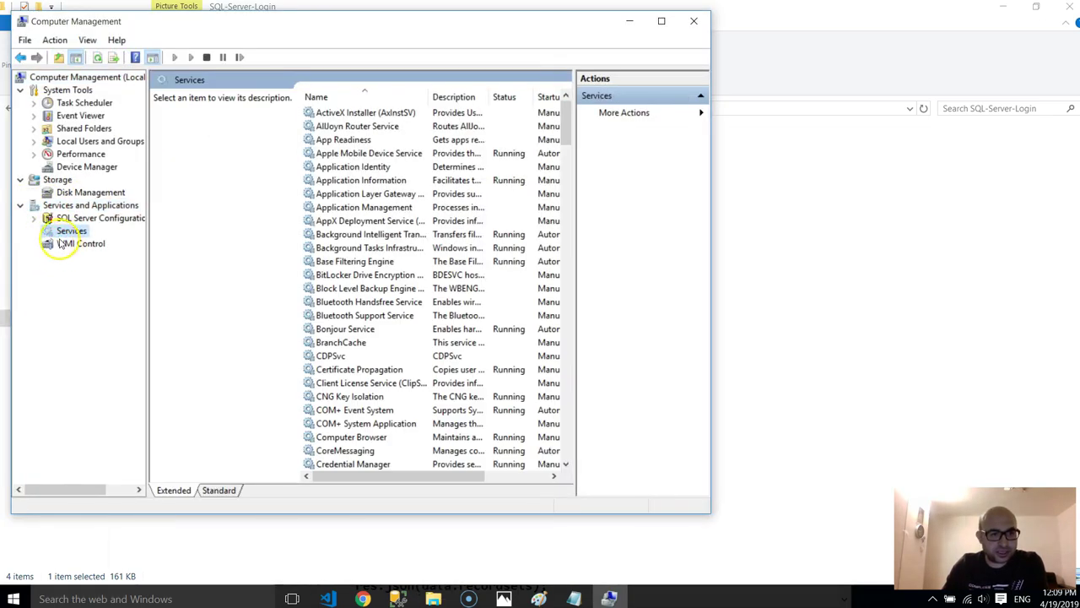
- Expand SQL Server Configuration Manager with its network and native client nodes, and show the protocols for SQLEXPRESS
left_click(34, 219)
left_click_drag(149, 272, 356, 285)
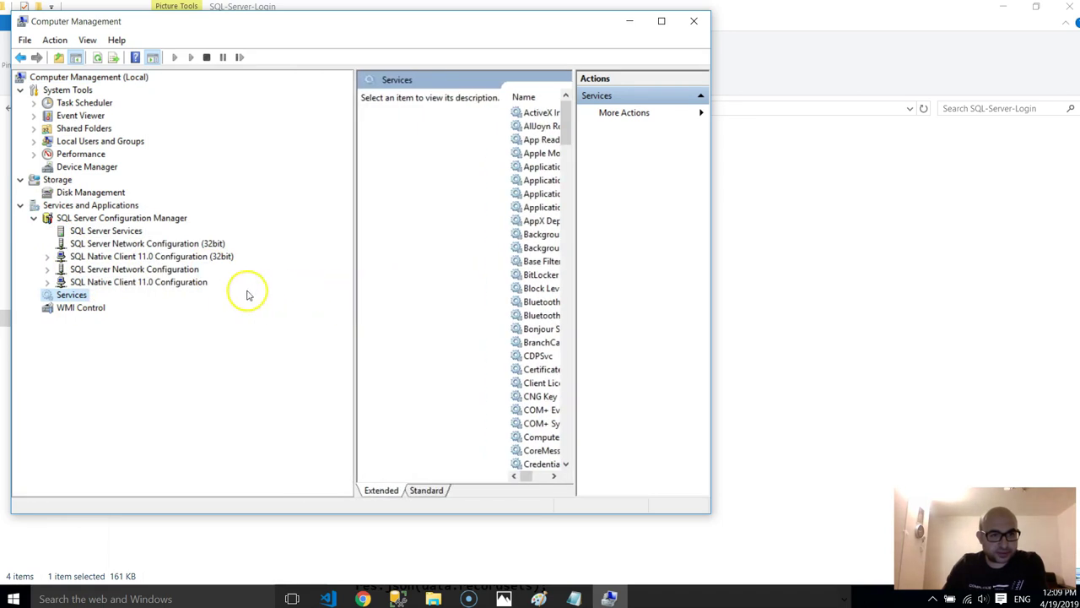
left_click(47, 256)
left_click(48, 294)
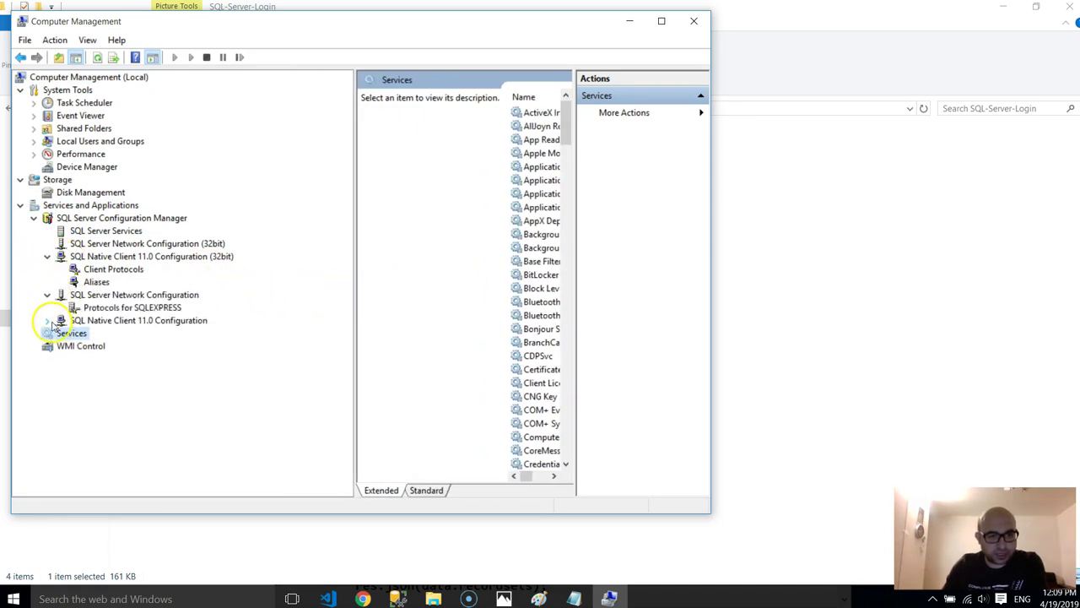
left_click(49, 320)
left_click(139, 307)
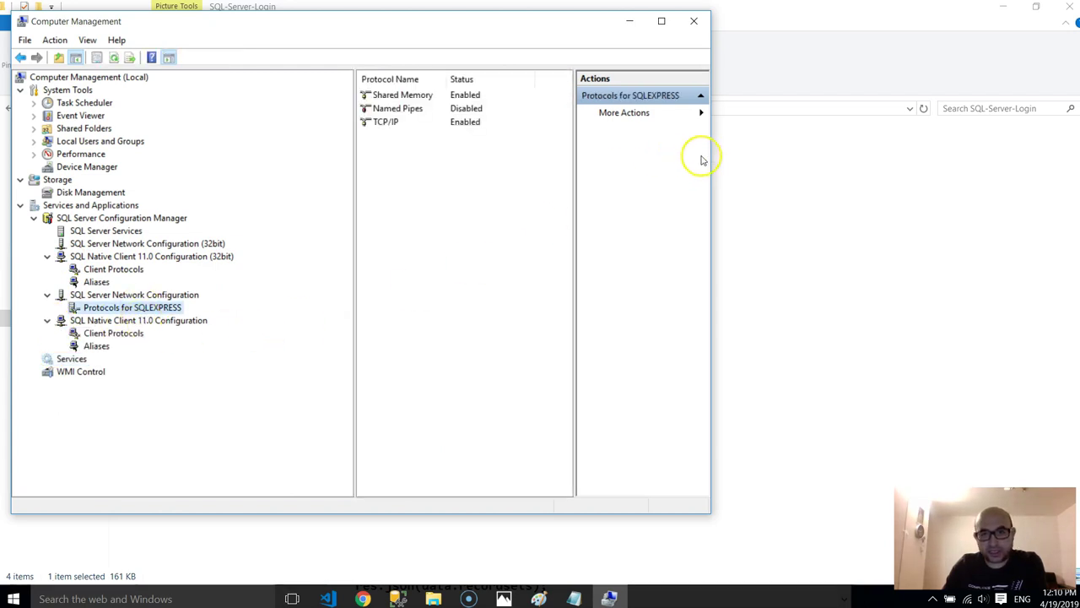
- Check the TCP port under IPAll in the TCP/IP protocol's properties and cancel without changes
left_click(427, 125)
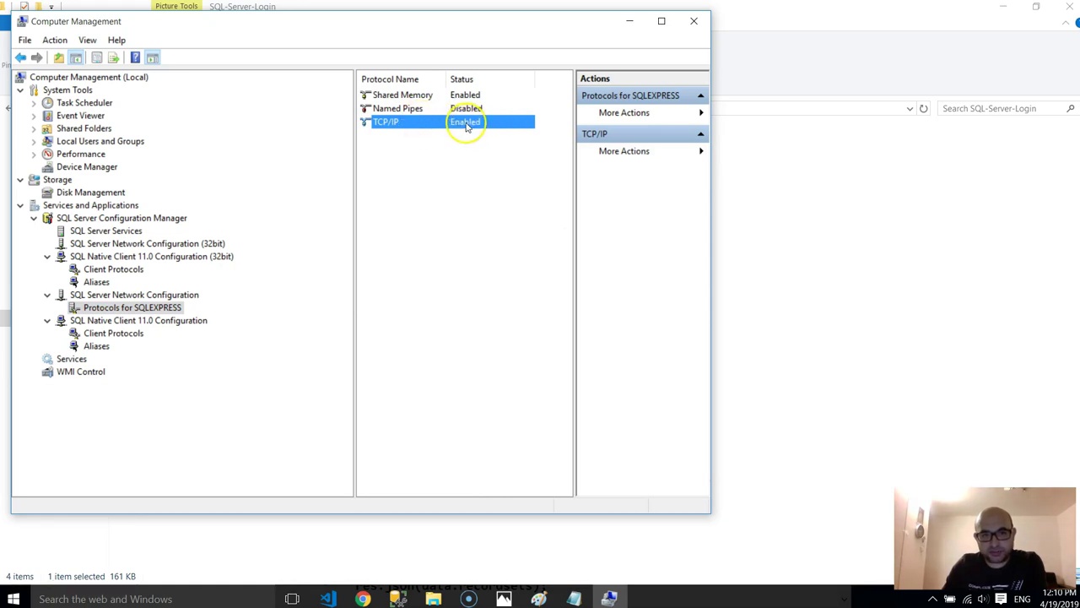
right_click(406, 123)
left_click(448, 168)
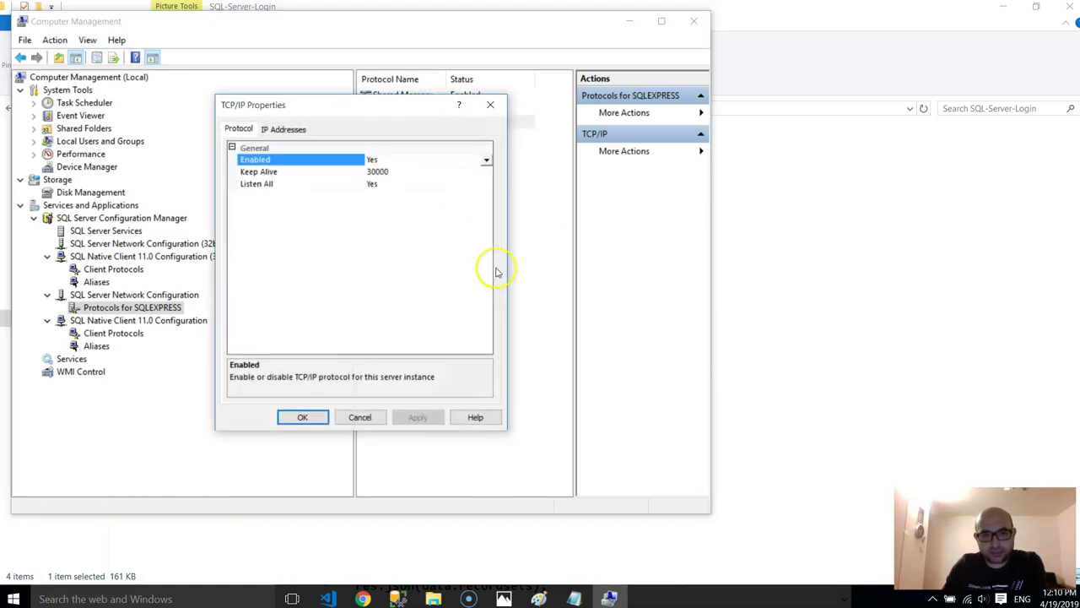
left_click(274, 128)
scroll(405, 244, "down", 15)
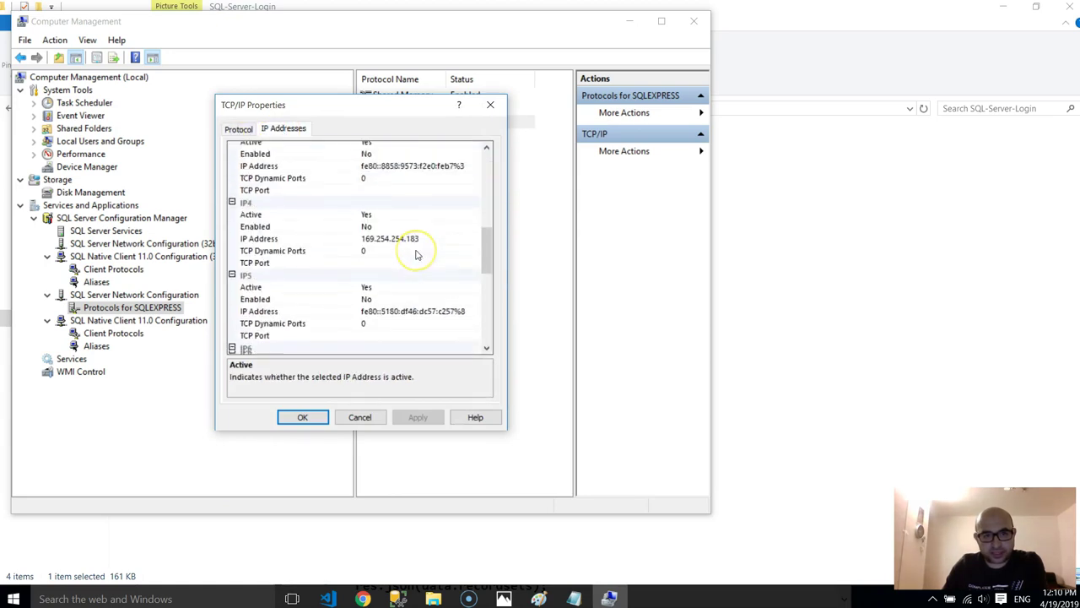
left_click(379, 341)
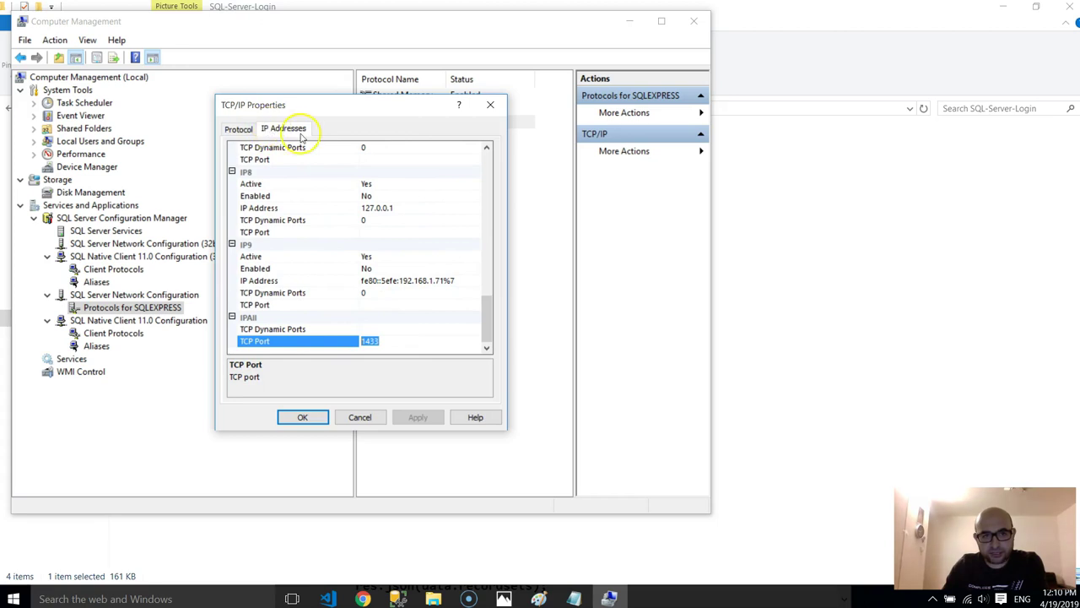
left_click(297, 339)
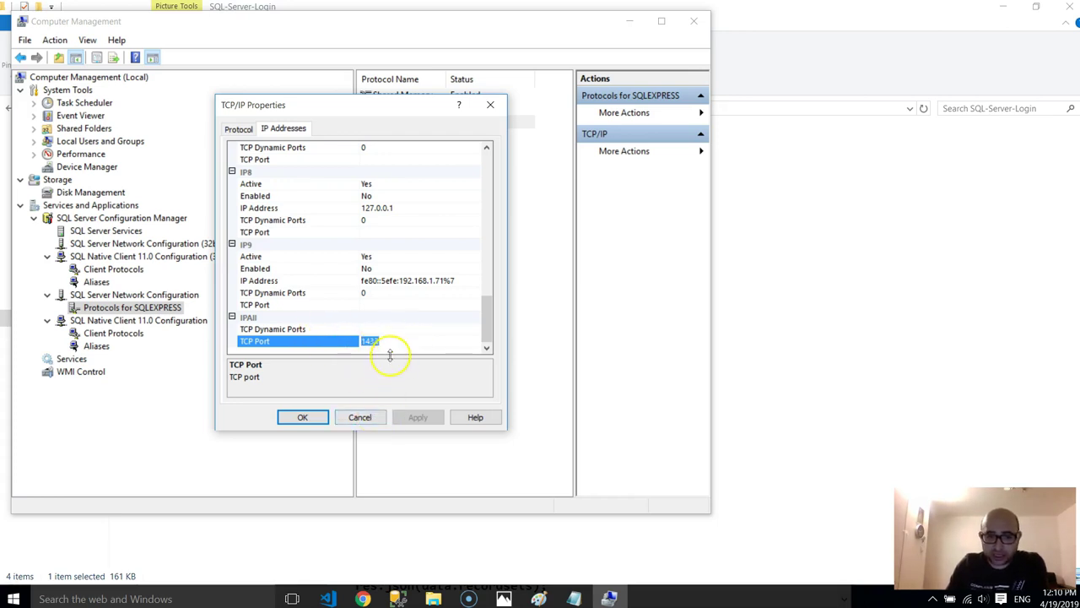
left_click(360, 417)
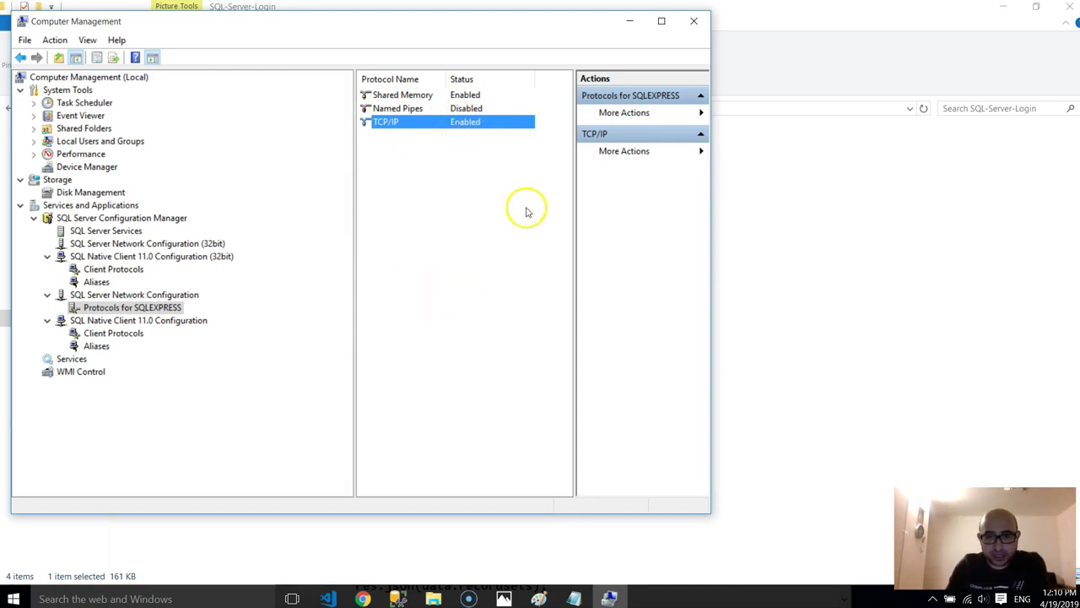
- View reference image 3 in the SQL-Server-Login folder, examining the highlighted SQL Server Browser service
left_click(433, 596)
left_click(294, 180)
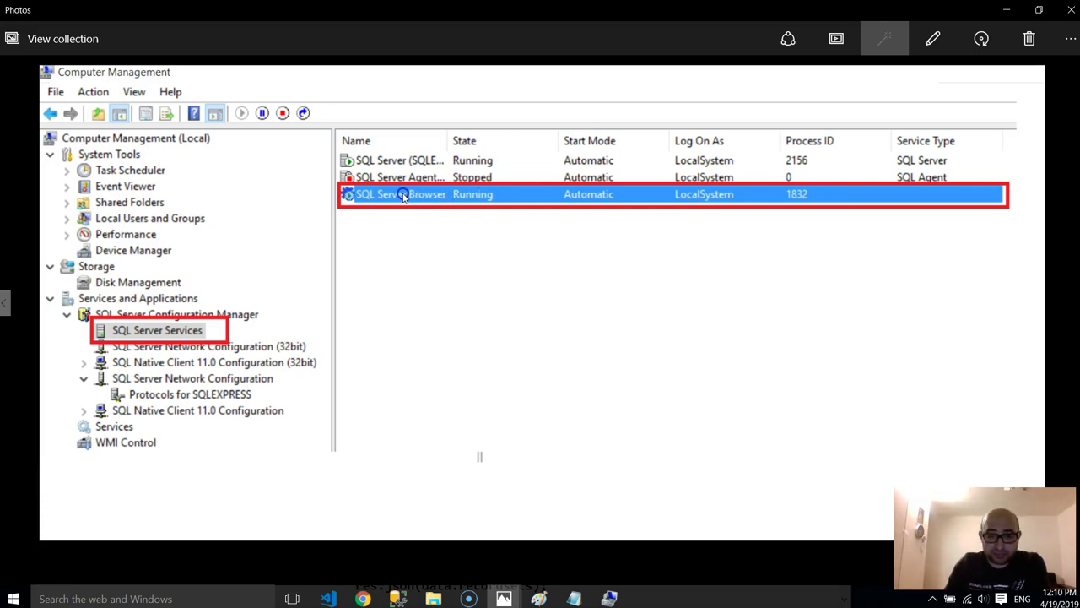
left_click(420, 228)
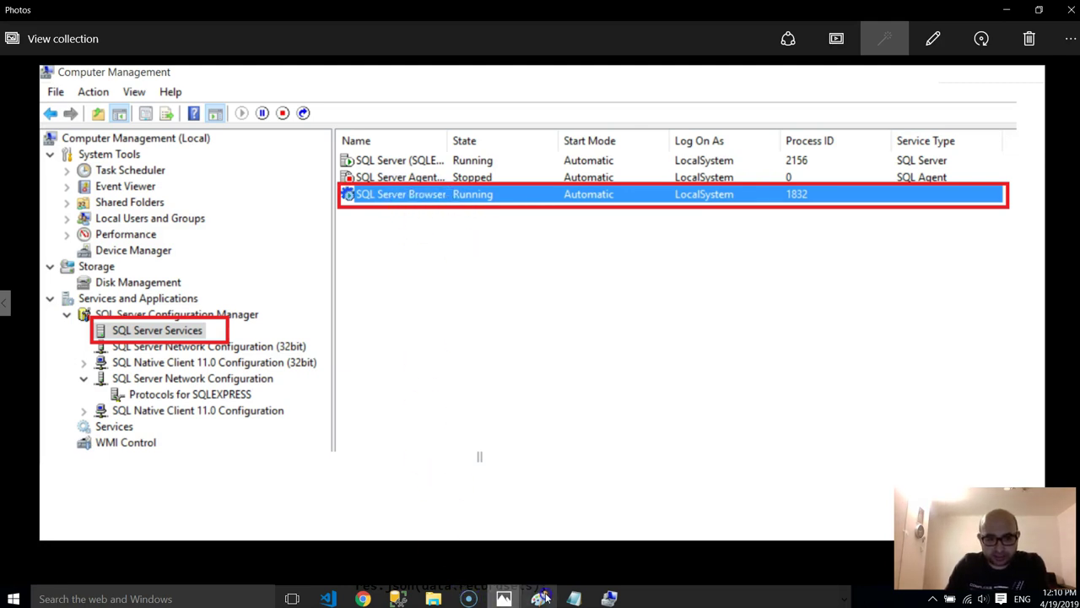
- Open another Computer Management window and list the SQL Server Services under SQL Server Configuration Manager
left_click(433, 598)
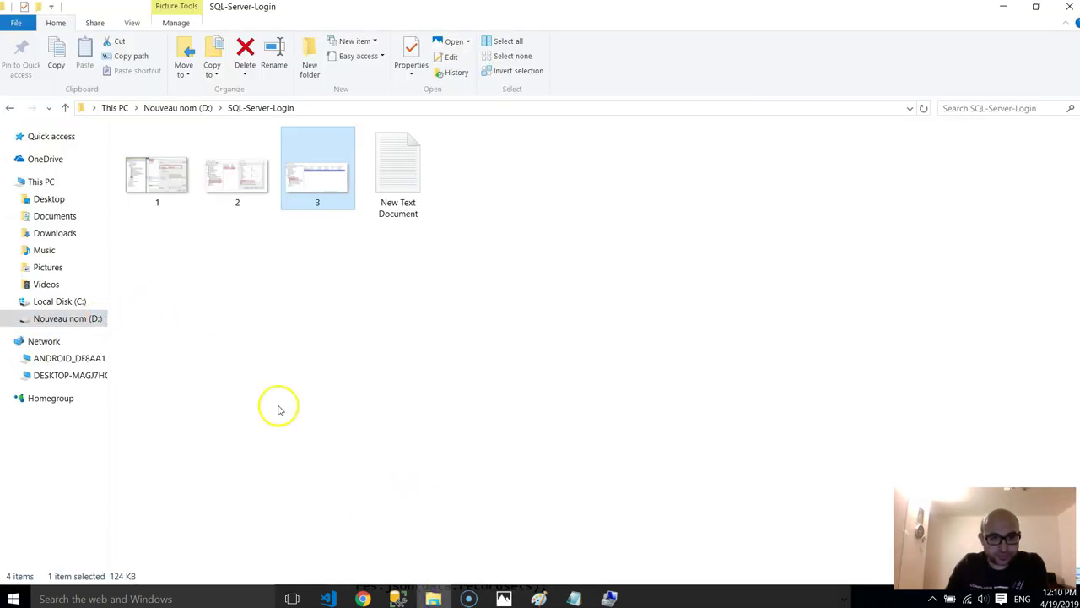
right_click(37, 186)
left_click(64, 212)
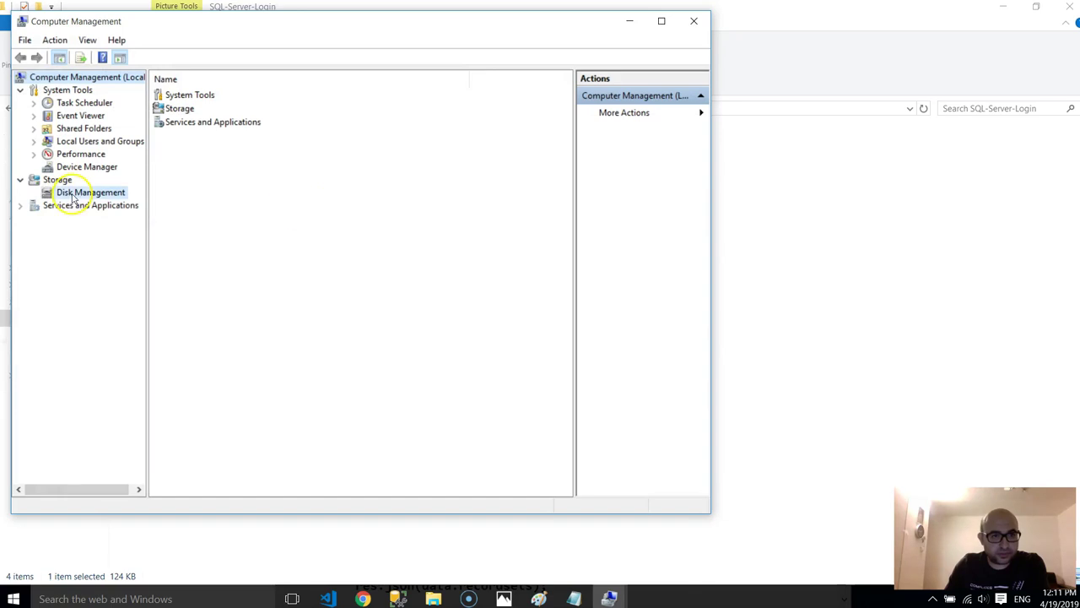
left_click(85, 192)
left_click(20, 205)
left_click(66, 230)
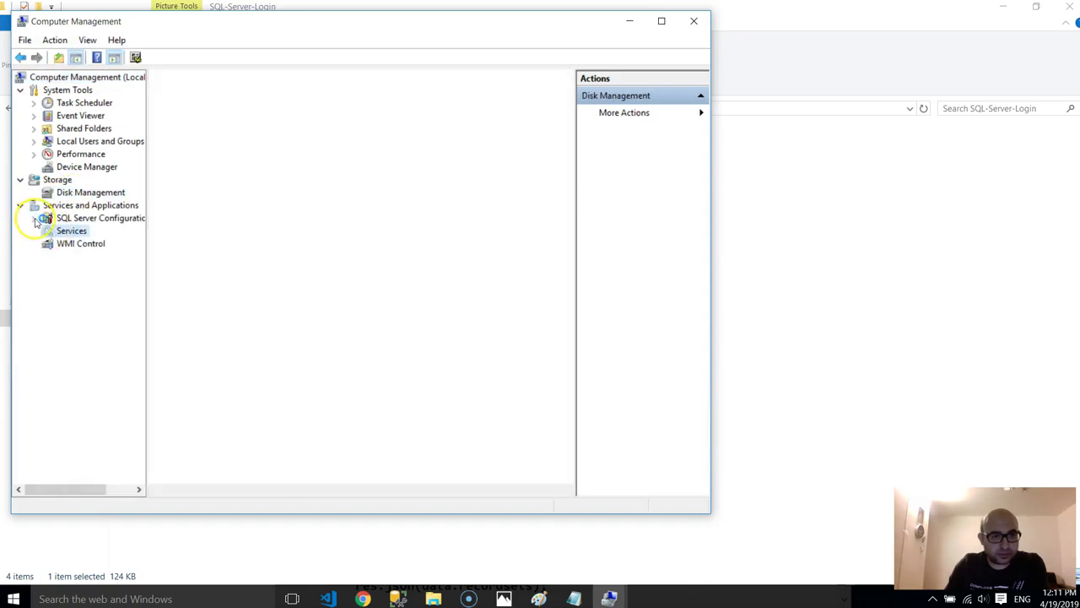
left_click(34, 217)
left_click(84, 231)
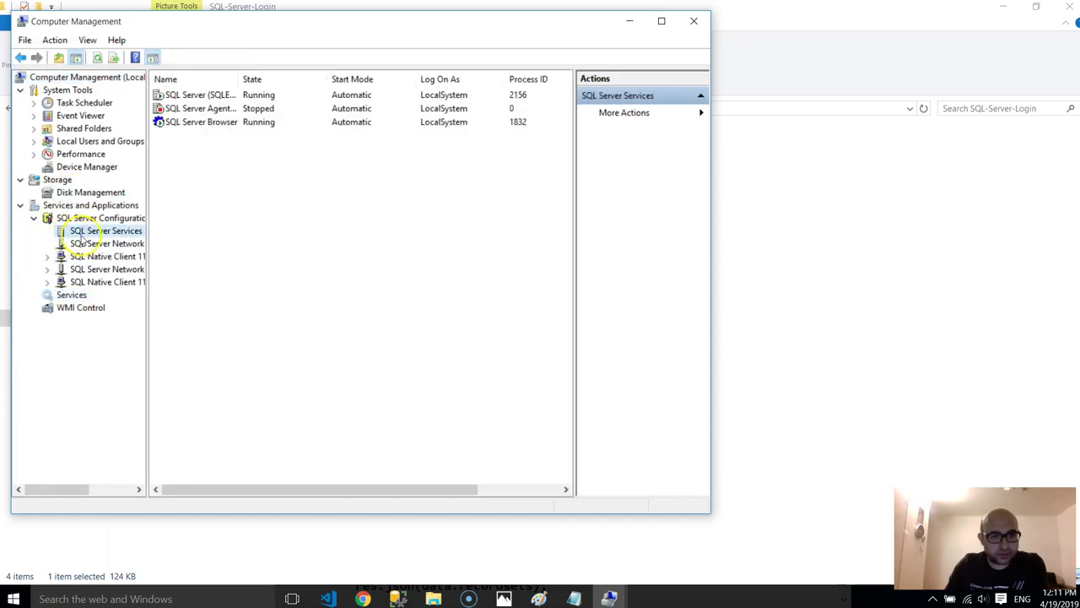
- Review the available service commands for SQL Server Browser without running any
left_click(208, 122)
right_click(211, 124)
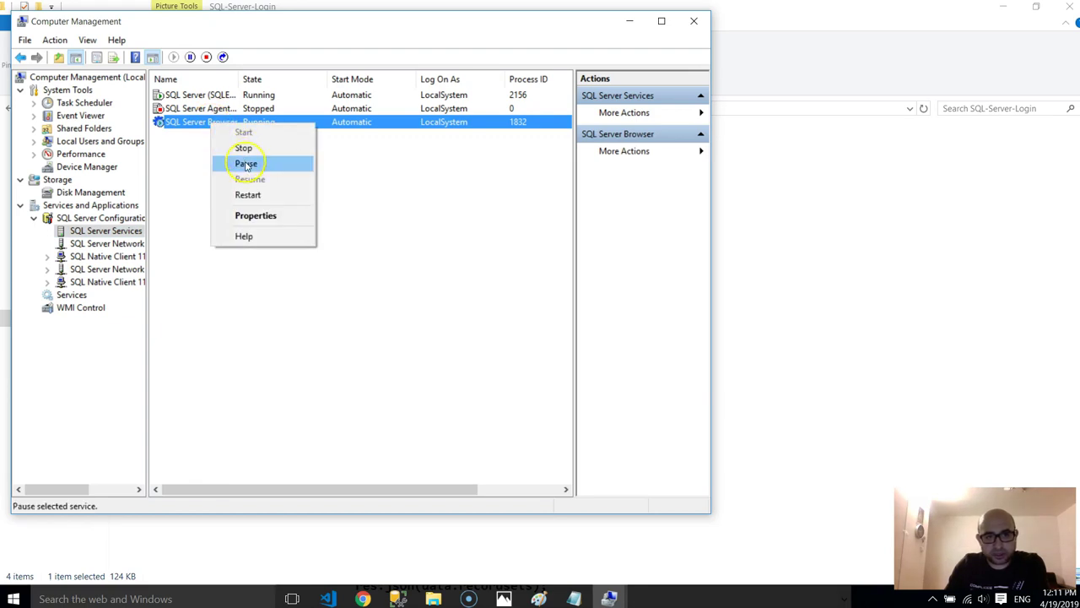
left_click(180, 140)
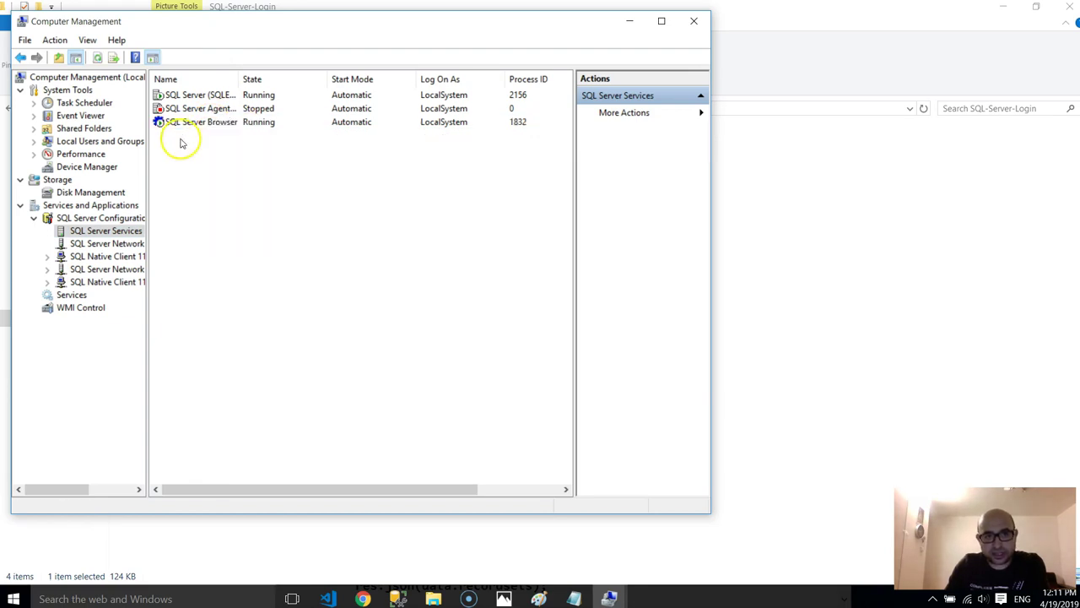
- Close the Computer Management window listing the services, and minimize the SQL-Server-Login folder and the reference image
left_click(694, 22)
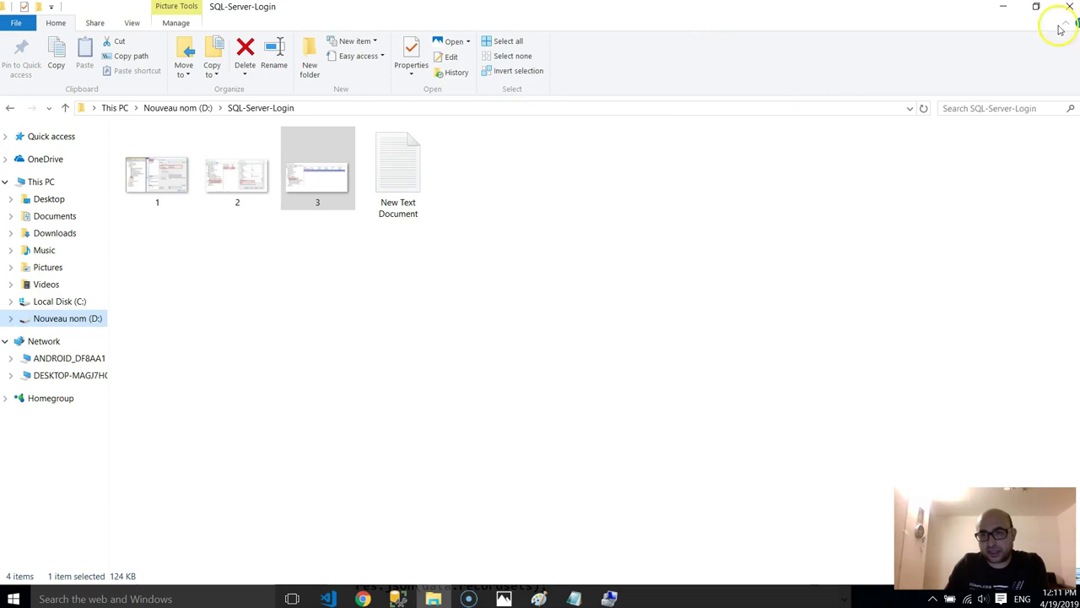
left_click(1002, 7)
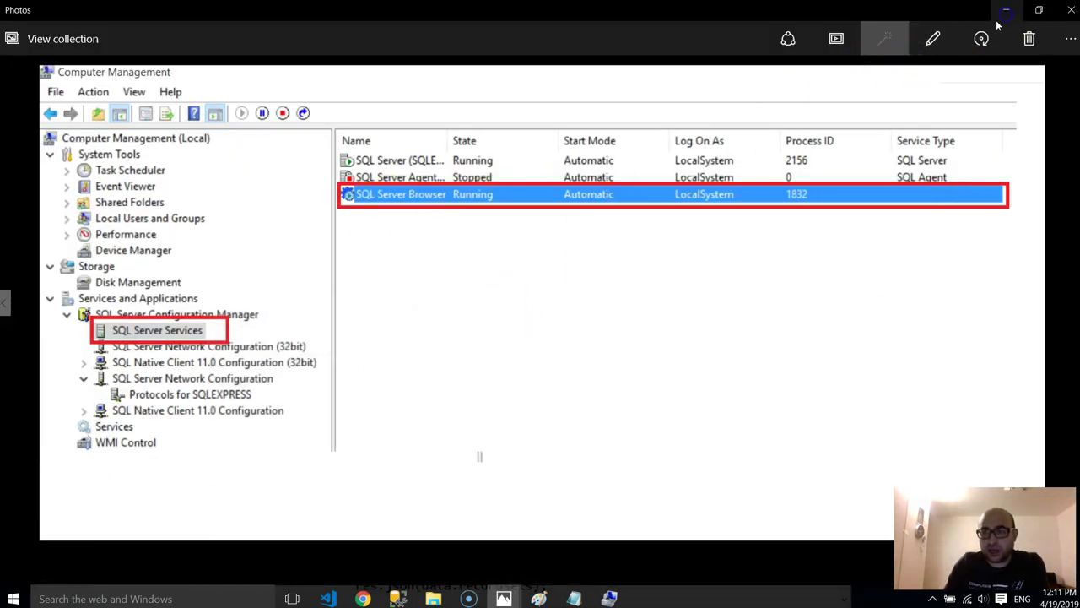
key("Right")
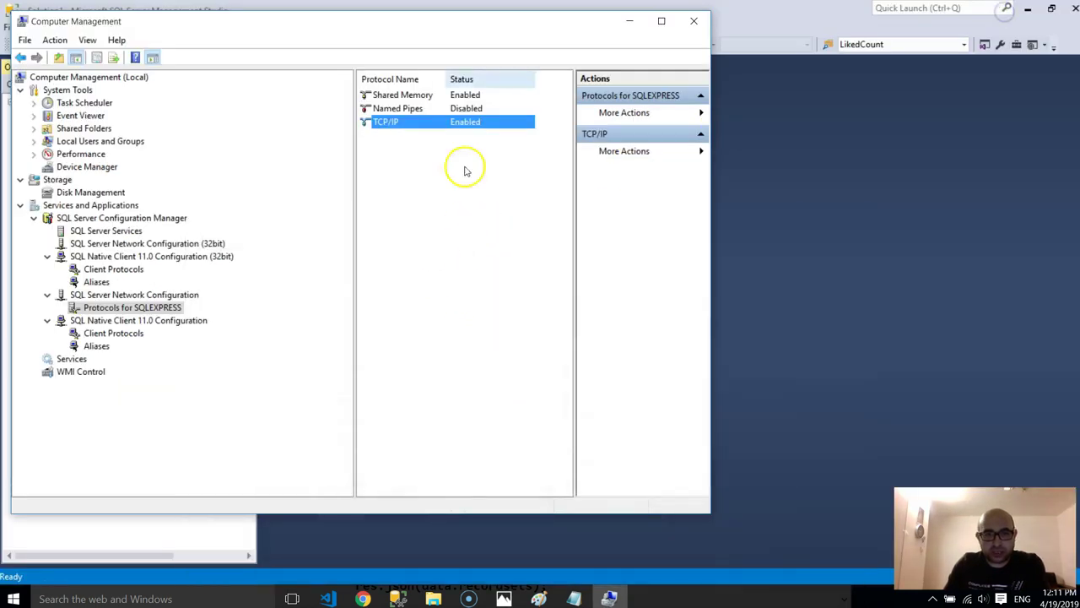
- Minimize the Computer Management window and disconnect Object Explorer from the SQLEXPRESS server
left_click(633, 19)
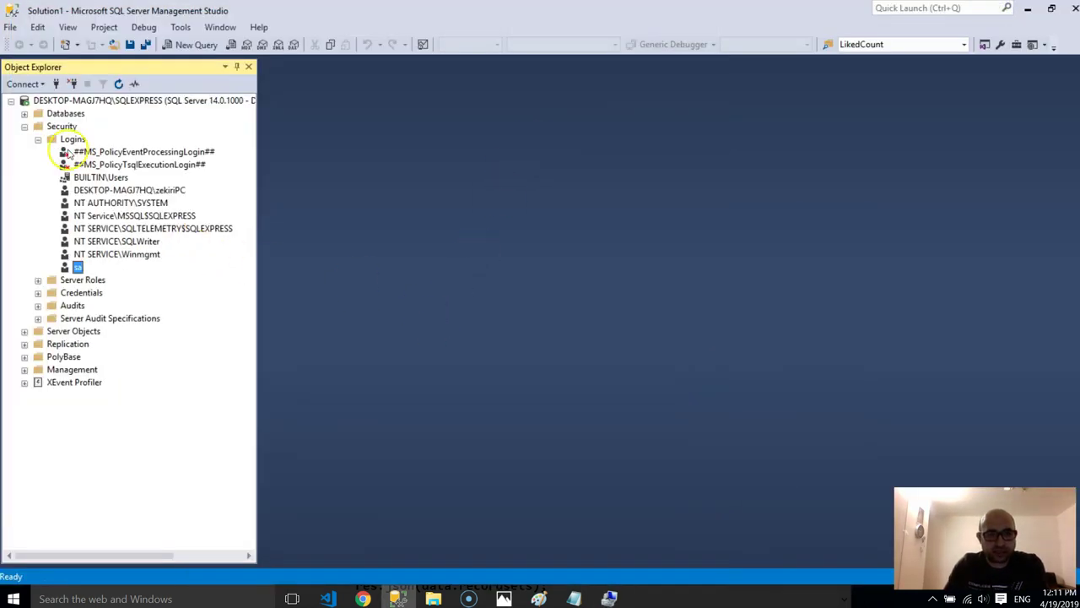
left_click(71, 84)
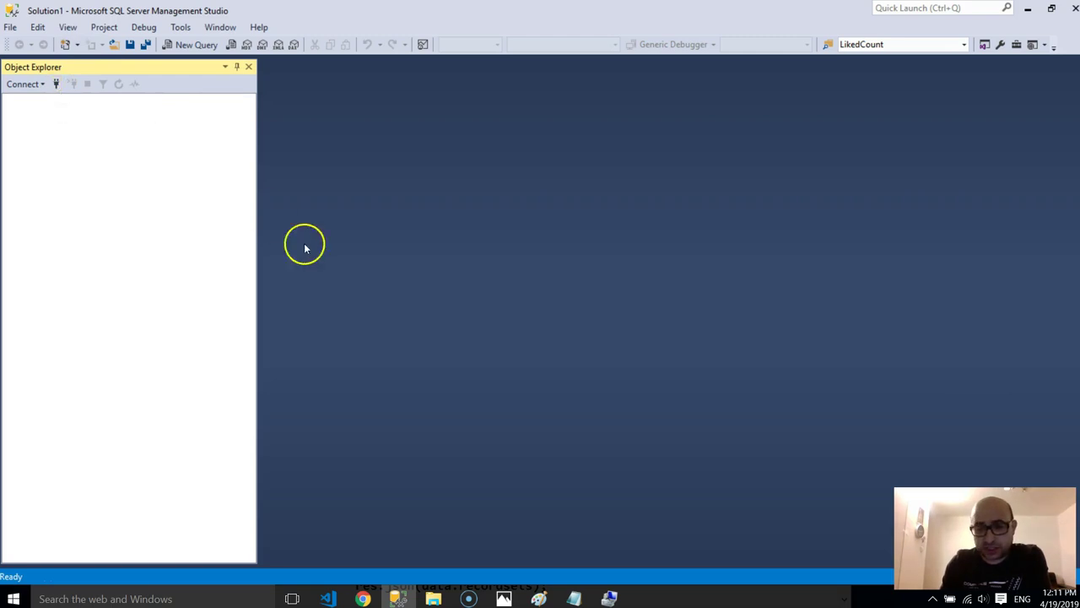
- Open the Windows Services console to view the service list, and close it
left_click(96, 596)
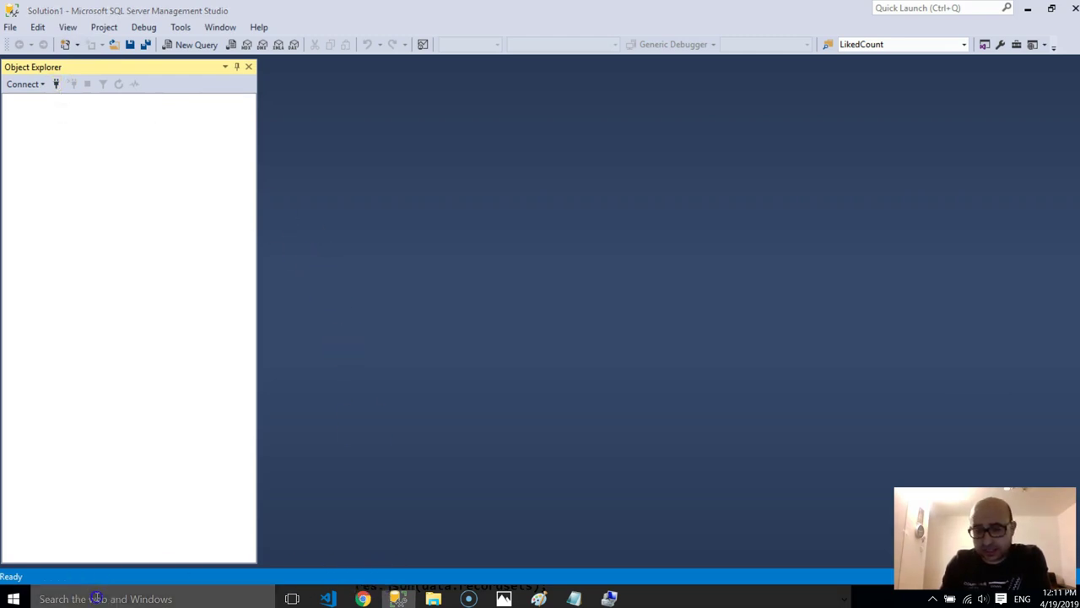
type("ser")
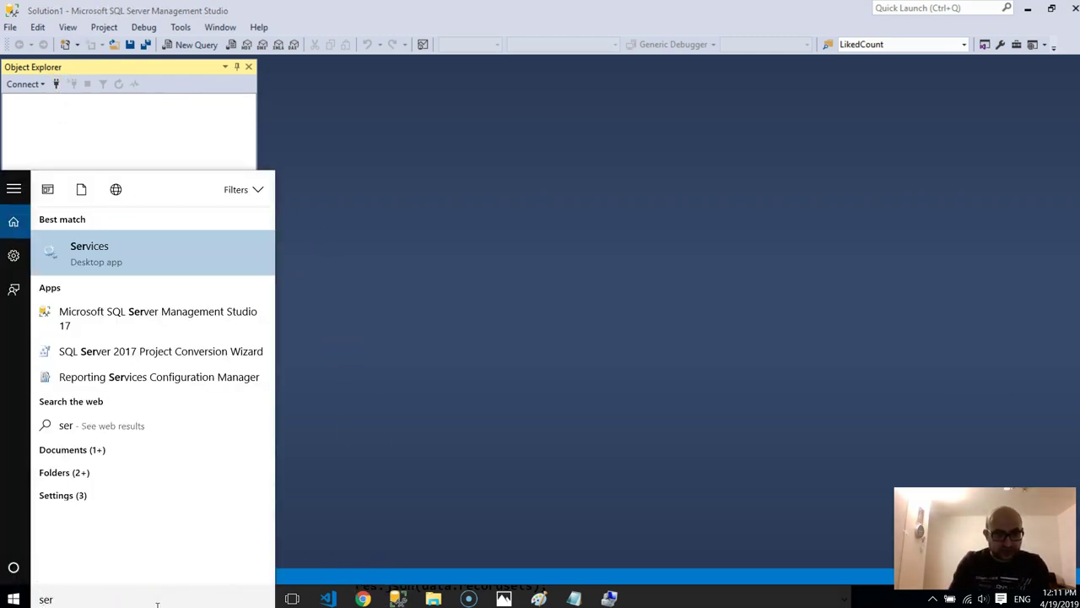
key("Escape")
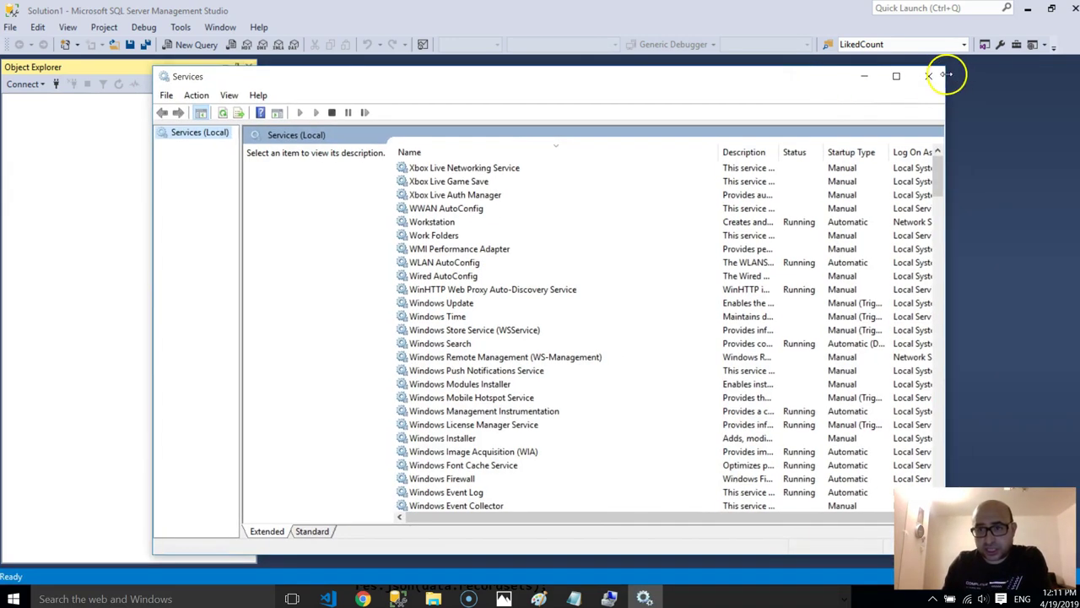
left_click(928, 73)
- Connect Object Explorer to the SQLEXPRESS database engine using SQL Server Authentication with the sa login and its password
left_click(56, 83)
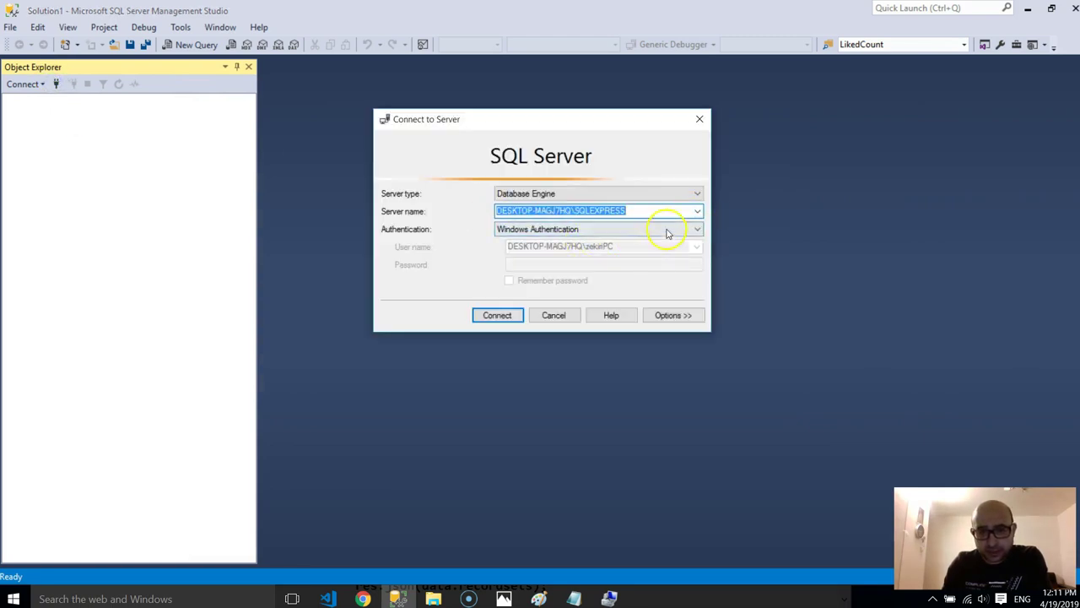
left_click(667, 233)
left_click(562, 243)
left_click(532, 264)
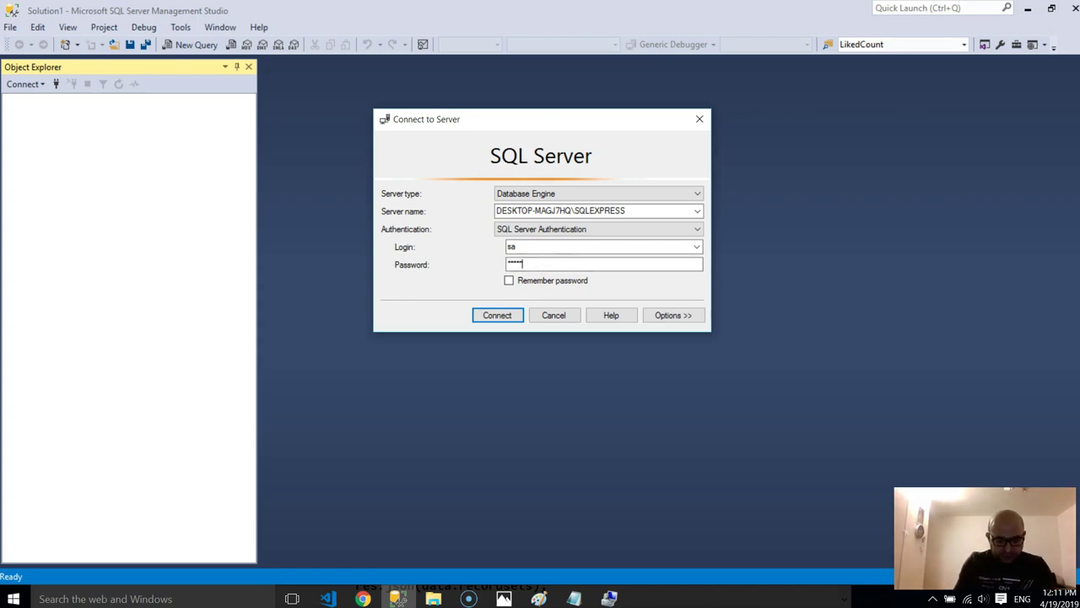
left_click(496, 310)
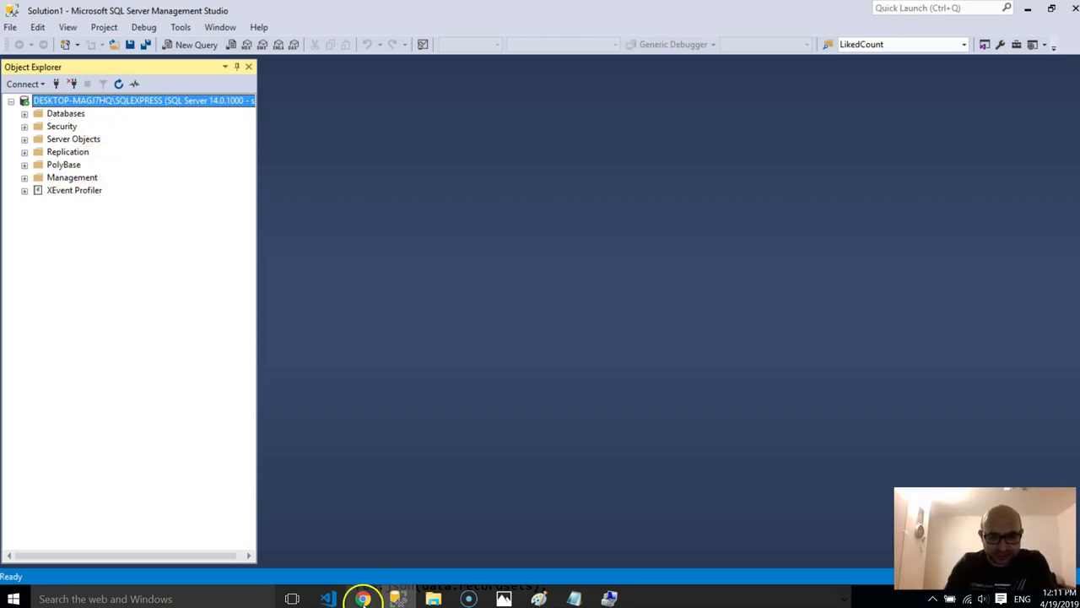
left_click(363, 598)
scroll(465, 362, "down", 2)
scroll(469, 354, "up", 3)
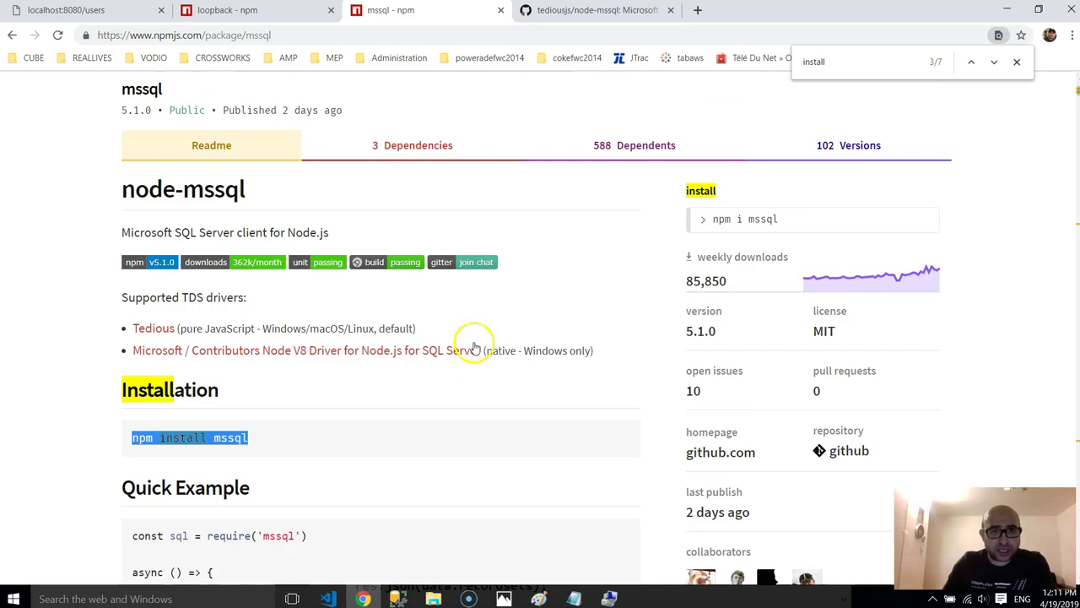
left_click(433, 598)
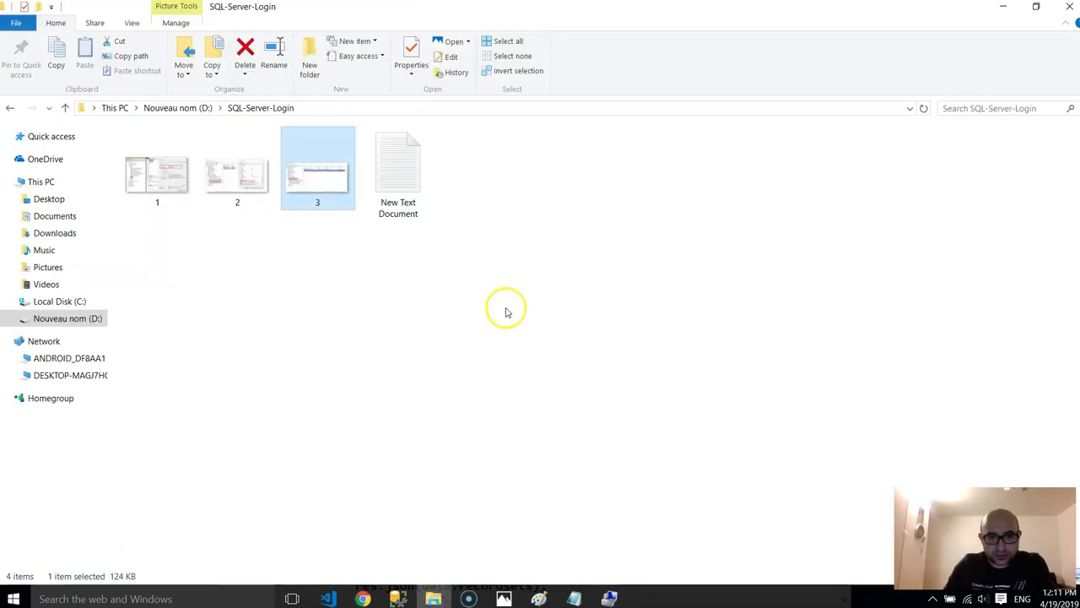
left_click(574, 598)
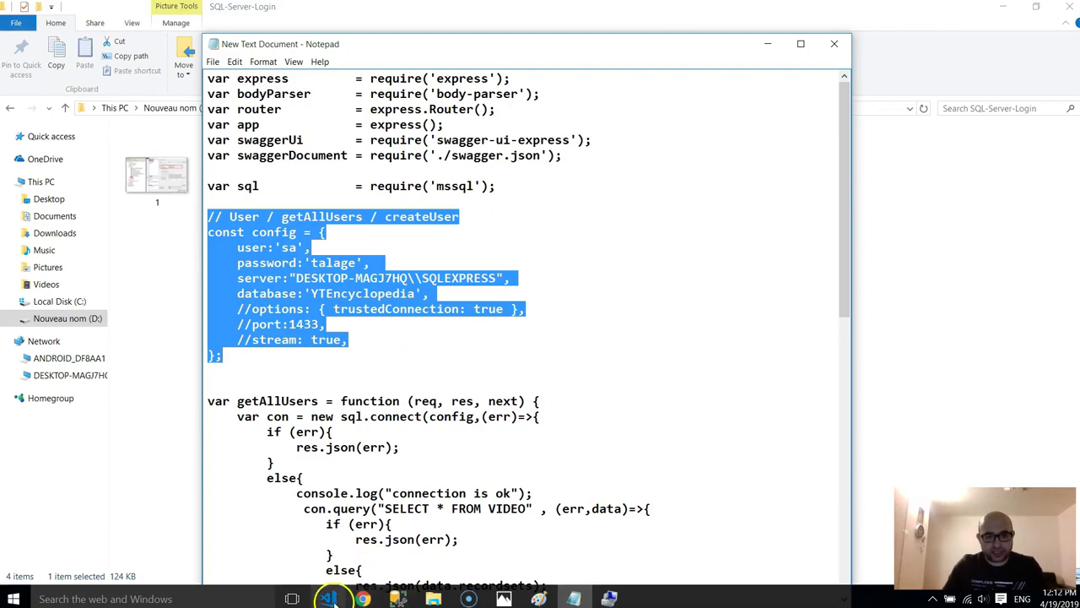
- Switch to Visual Studio Code, uncomment the user and password lines of the config object in app.js, and save the file
left_click(328, 599)
left_click(299, 246)
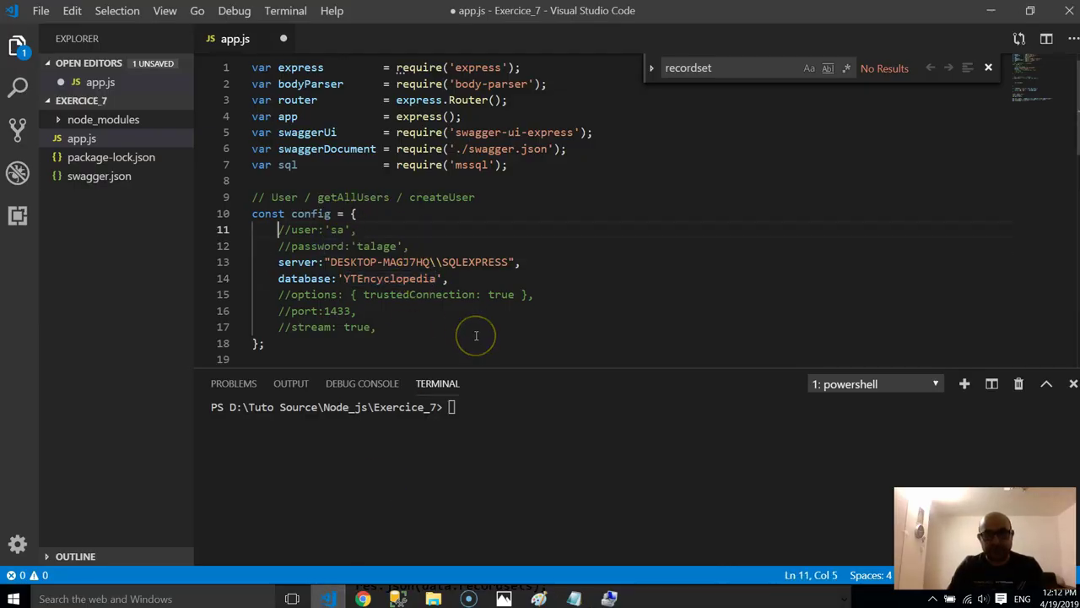
key("Down")
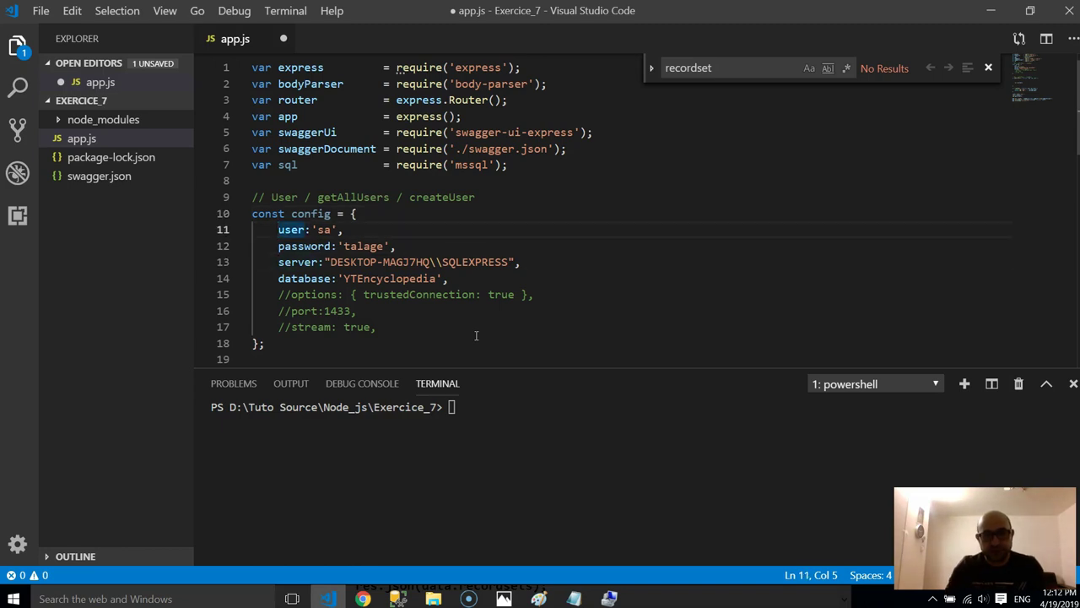
double_click(388, 278)
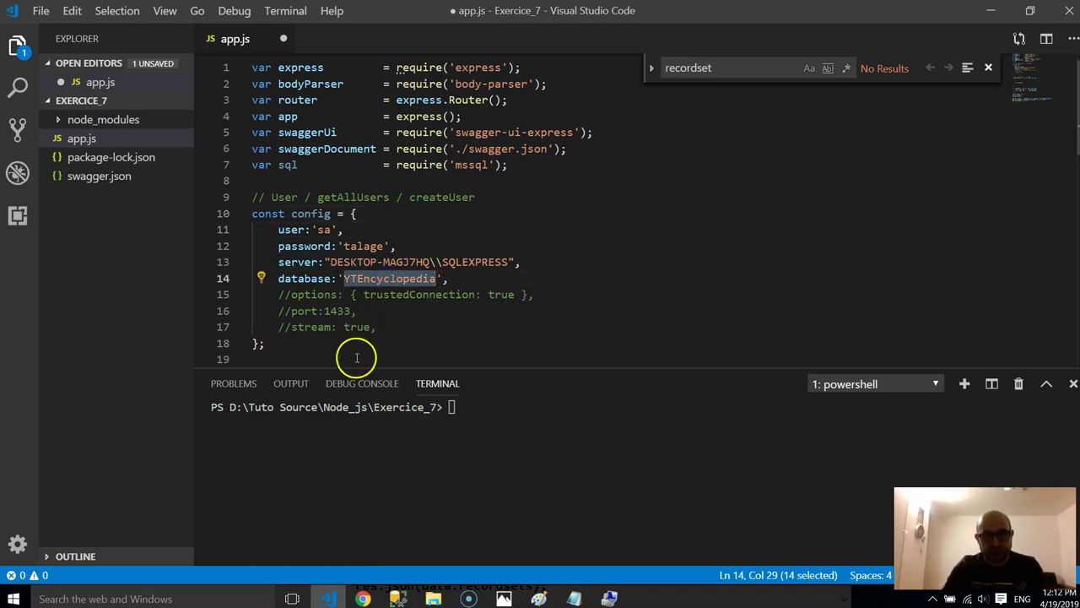
left_click(279, 310)
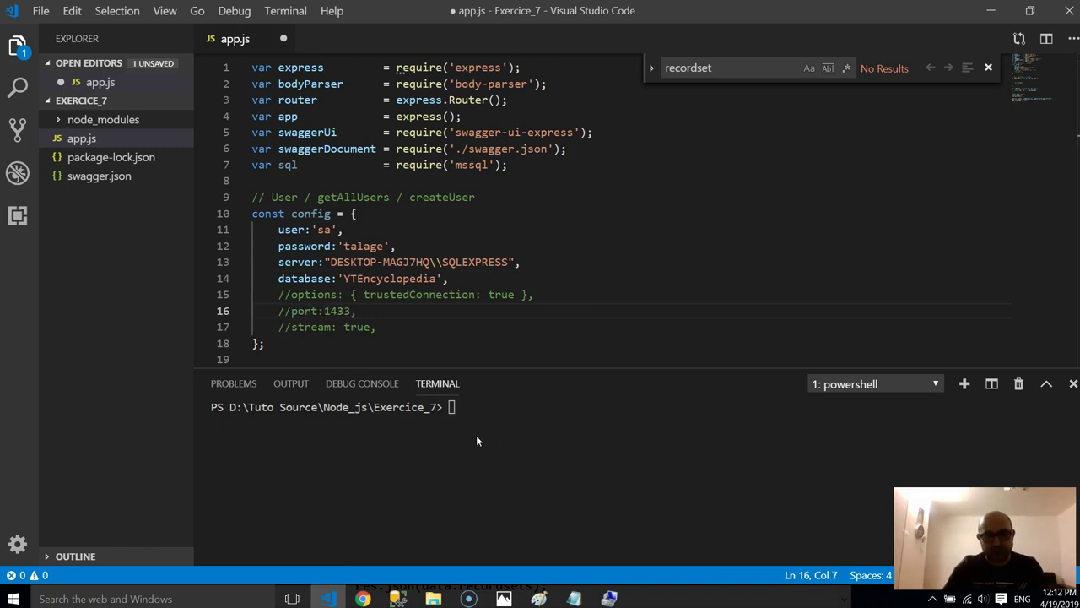
double_click(333, 311)
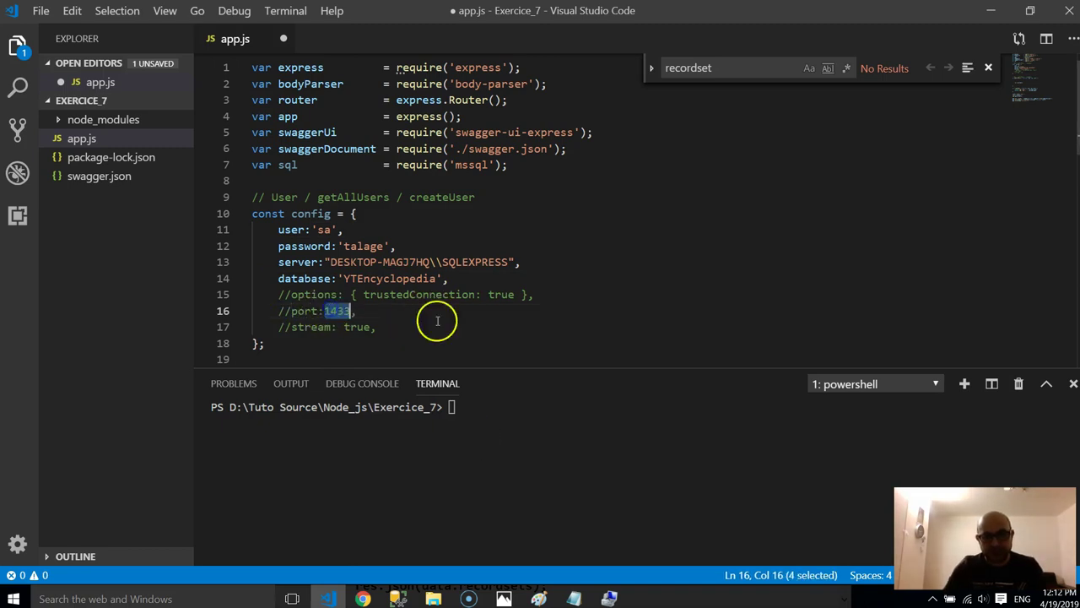
key("ctrl+s")
- Examine the config object's entries and the getAllUsers function in app.js
scroll(385, 307, "down", 2)
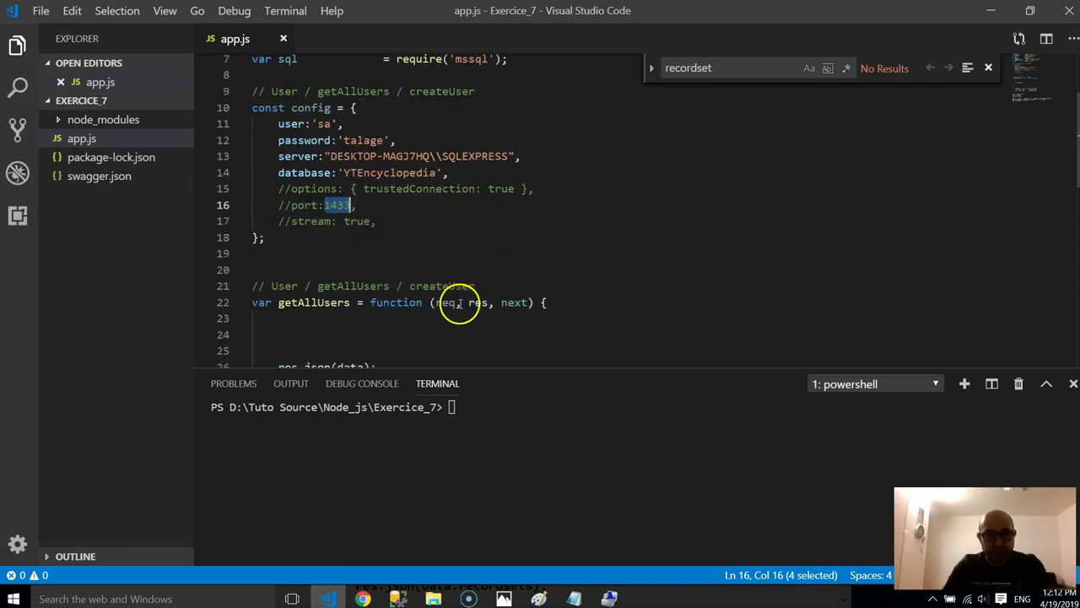
double_click(310, 108)
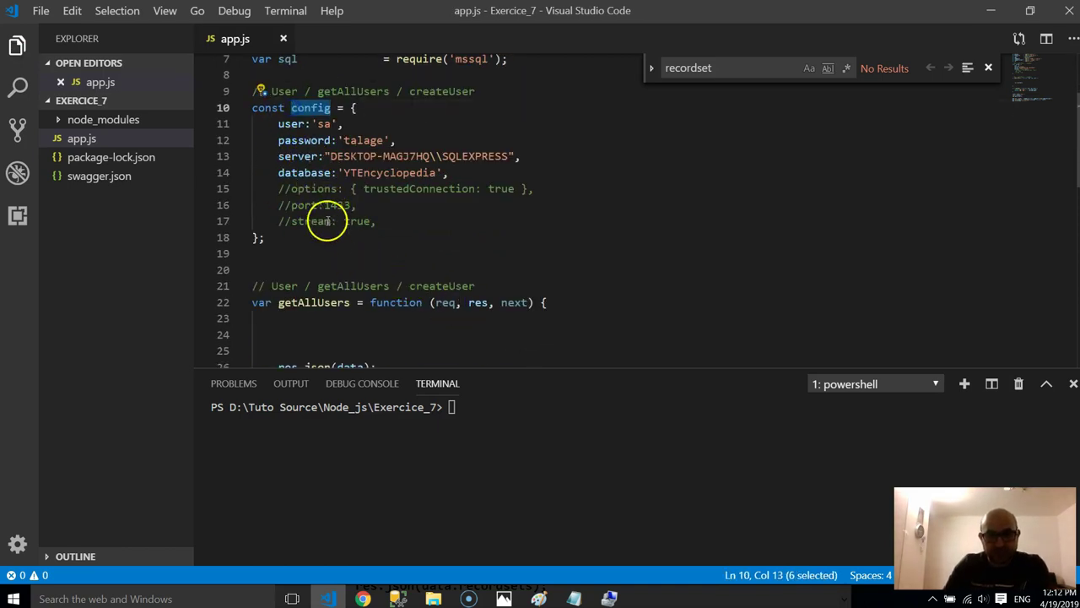
left_click_drag(278, 123, 393, 258)
left_click(360, 257)
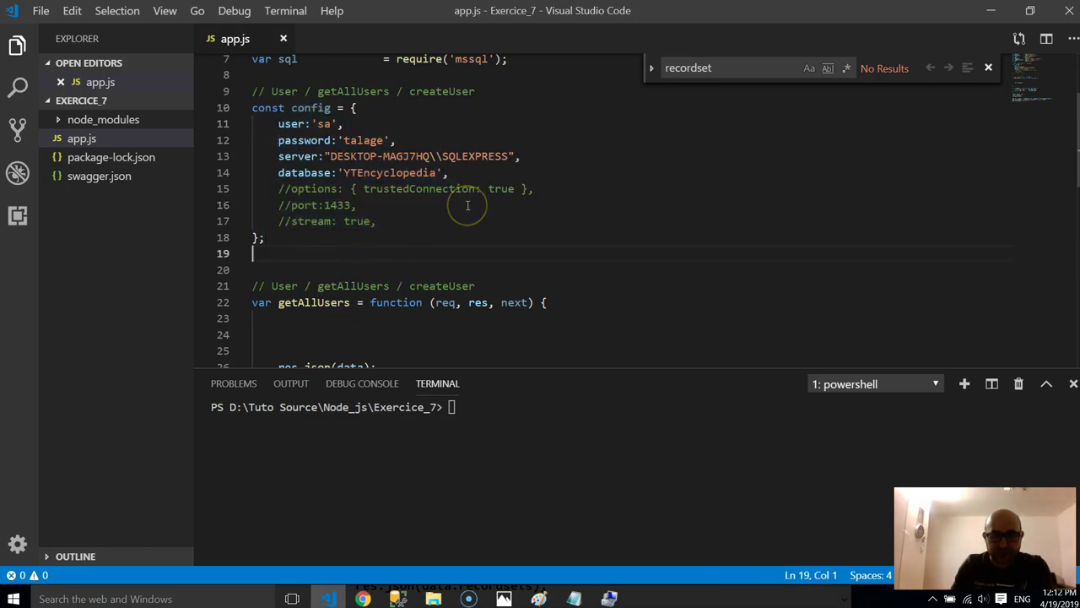
scroll(466, 205, "down", 2)
left_click(346, 211)
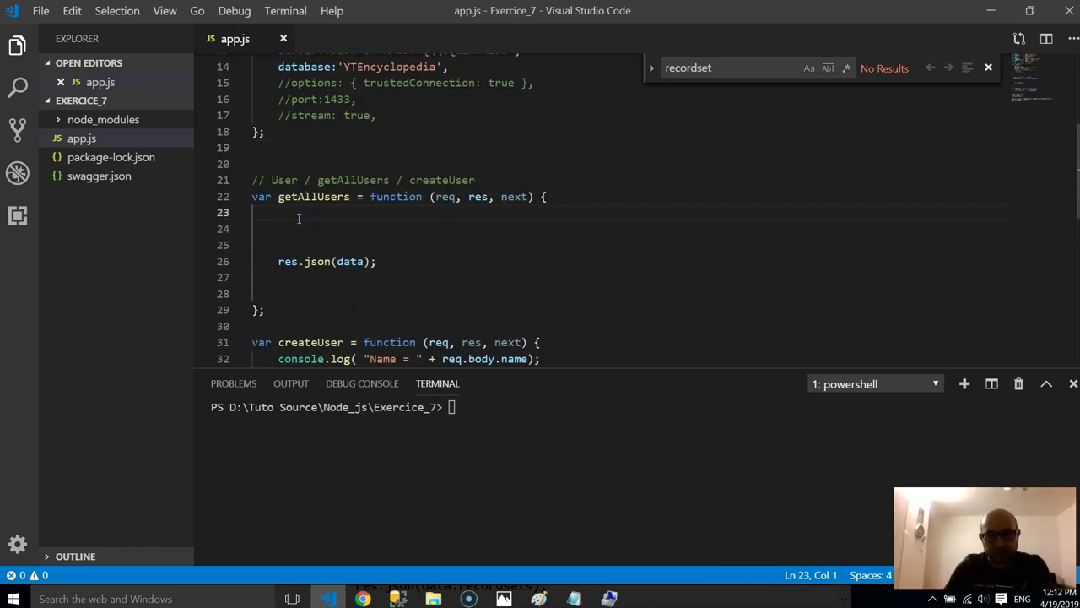
left_click(323, 199)
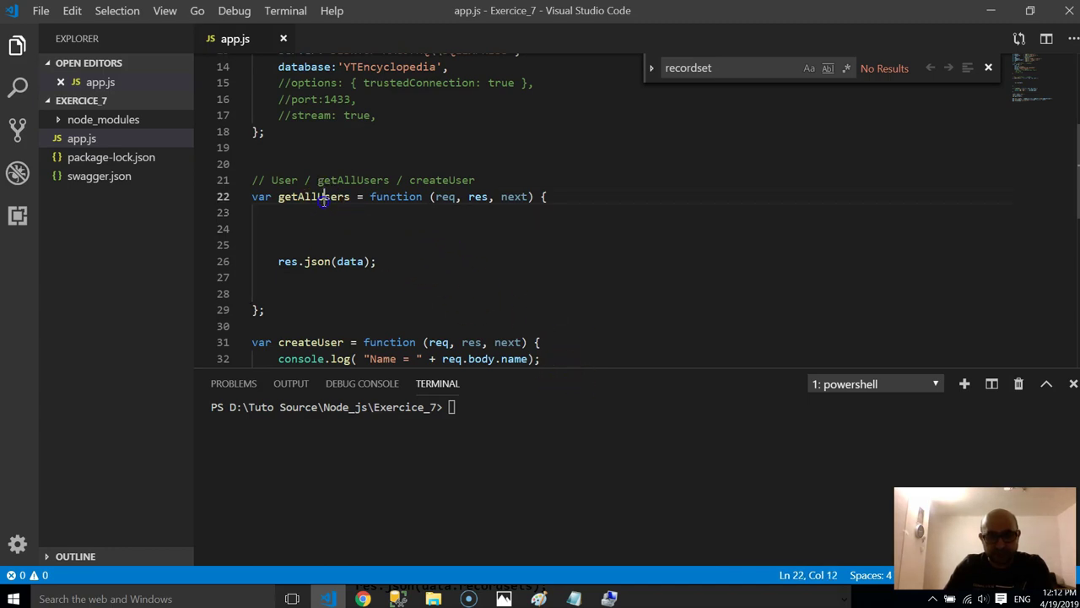
double_click(323, 199)
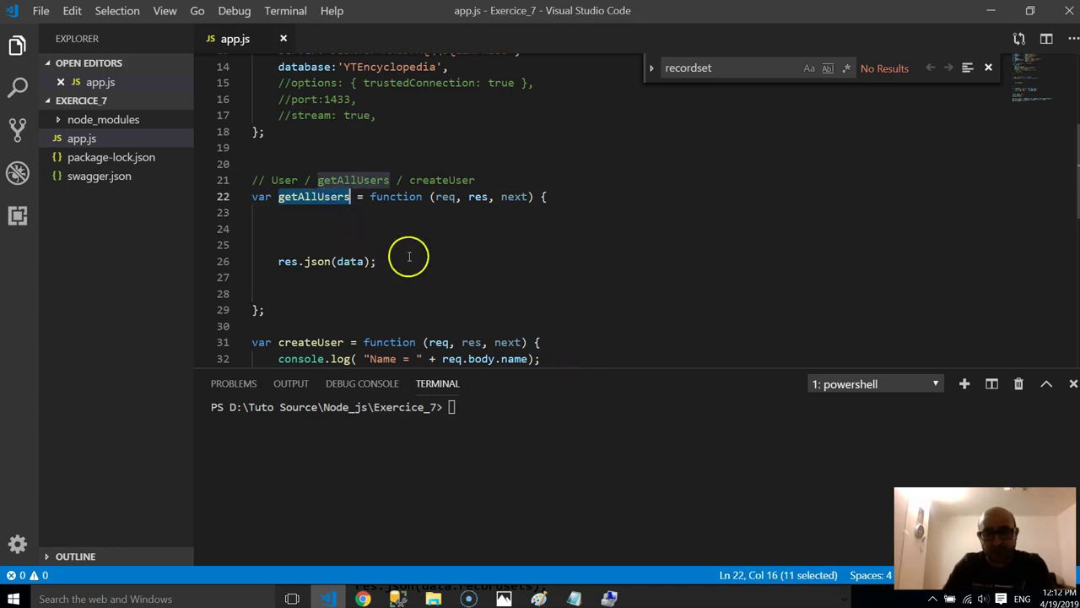
- Copy the sql.connect call with its if (err) block from the Notepad document into the getAllUsers function in app.js
left_click(574, 598)
scroll(545, 366, "down", 3)
left_click_drag(238, 277, 597, 322)
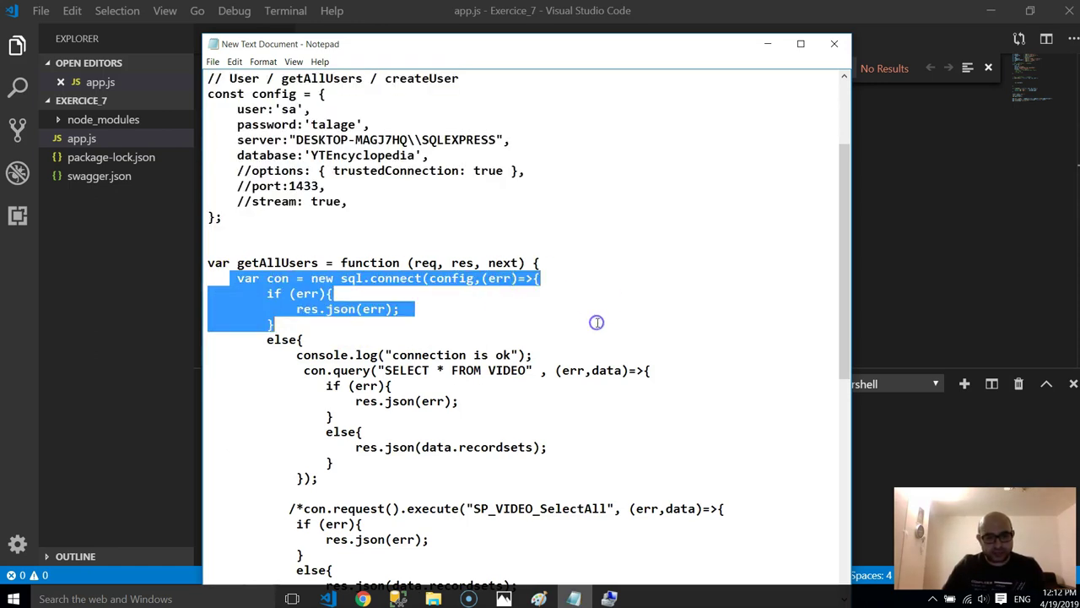
key("ctrl+c")
left_click(933, 234)
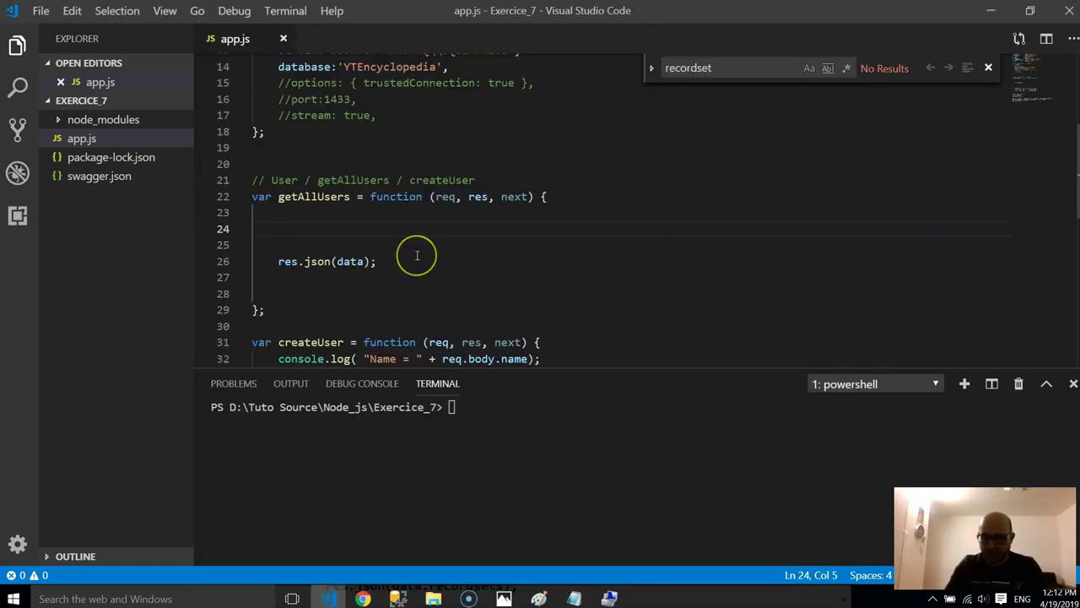
key("ctrl+v")
- Insert several blank lines between the sql.connect line and the if (err) check in getAllUsers
key("Left")
key("Return")
key("Return")
key("Return")
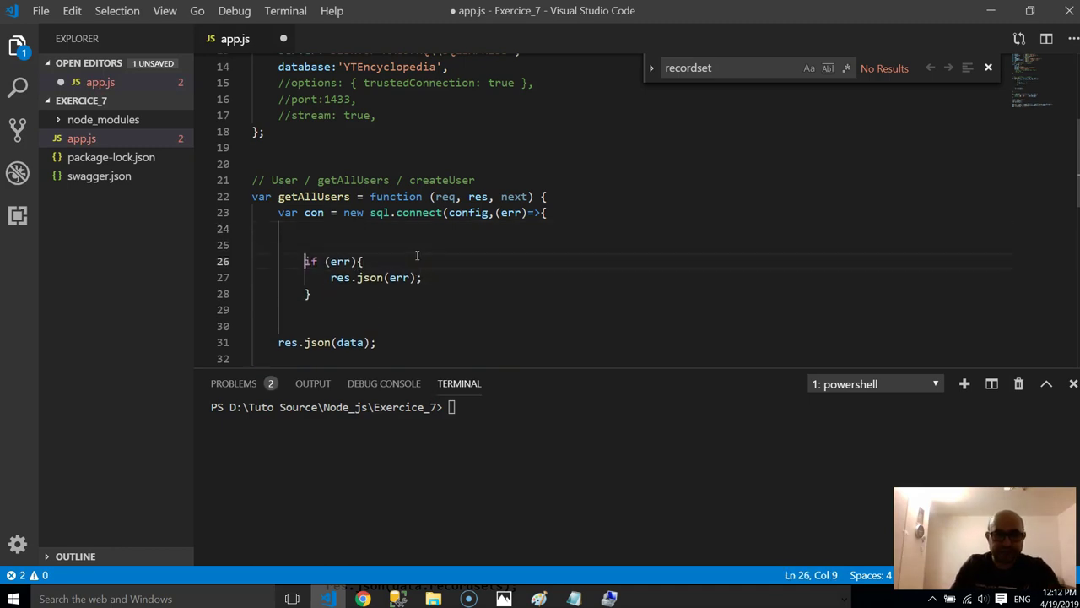
key("Up")
key("Home")
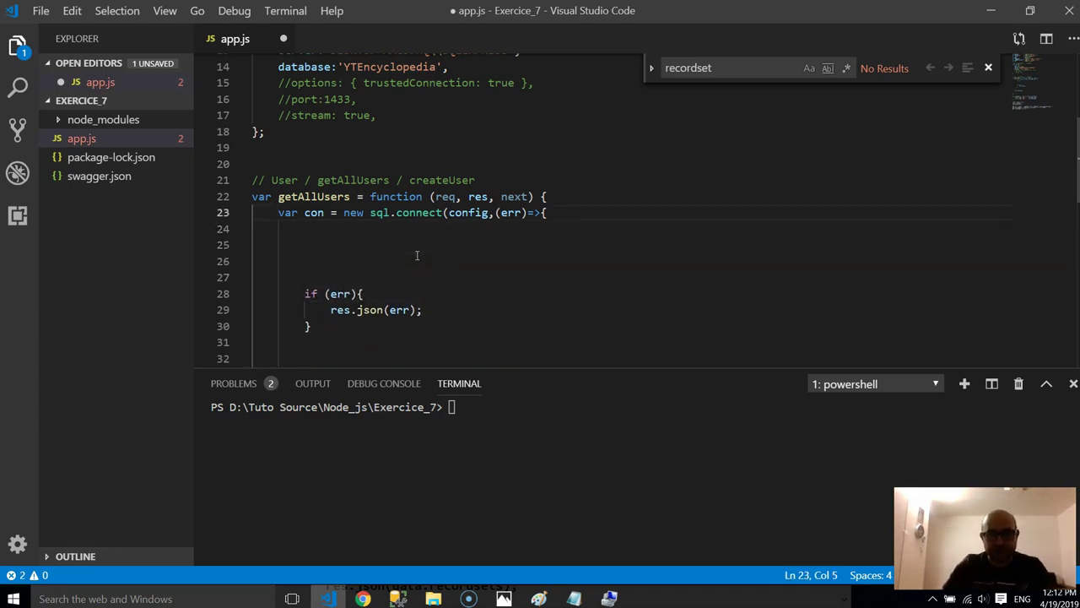
- Examine the user, password, server and database properties of the config object, including the double backslash in the server name
key("ctrl+equal")
key("ctrl+equal")
scroll(557, 159, "down", 3)
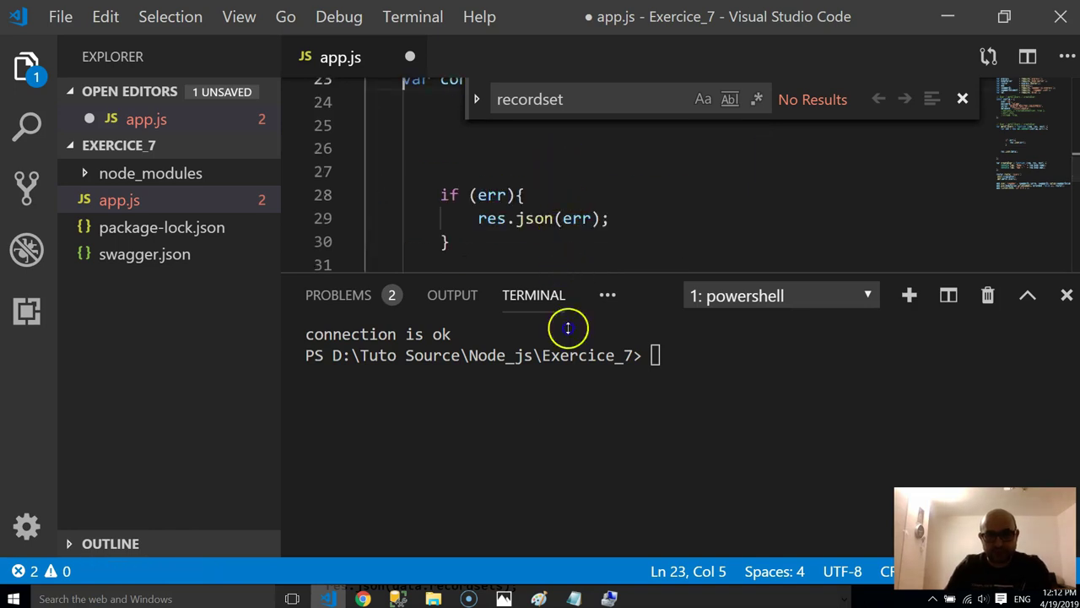
key("ctrl+minus")
scroll(596, 280, "up", 7)
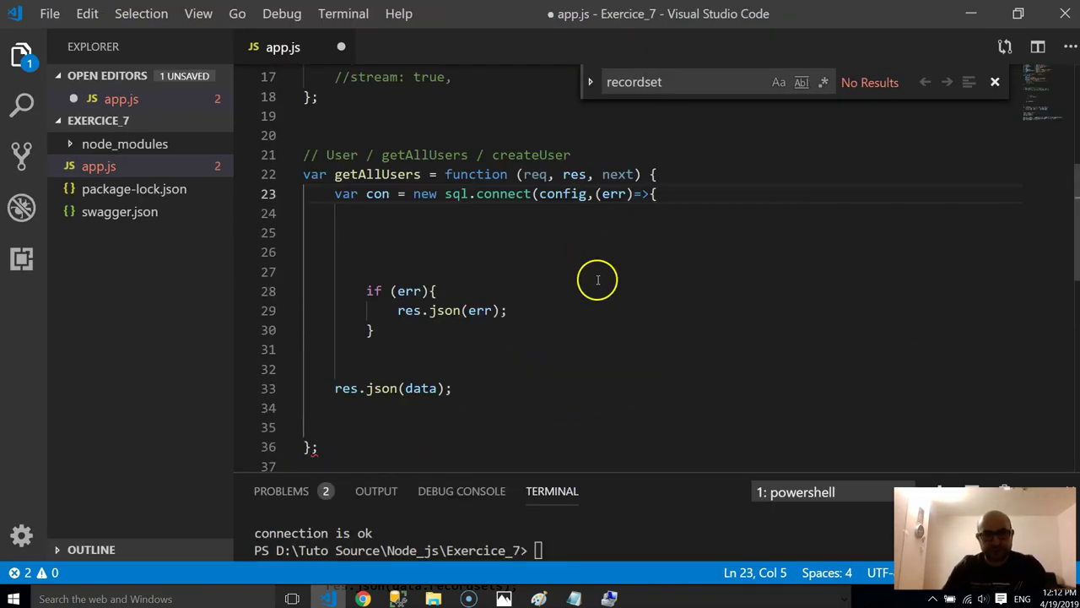
scroll(599, 280, "up", 1)
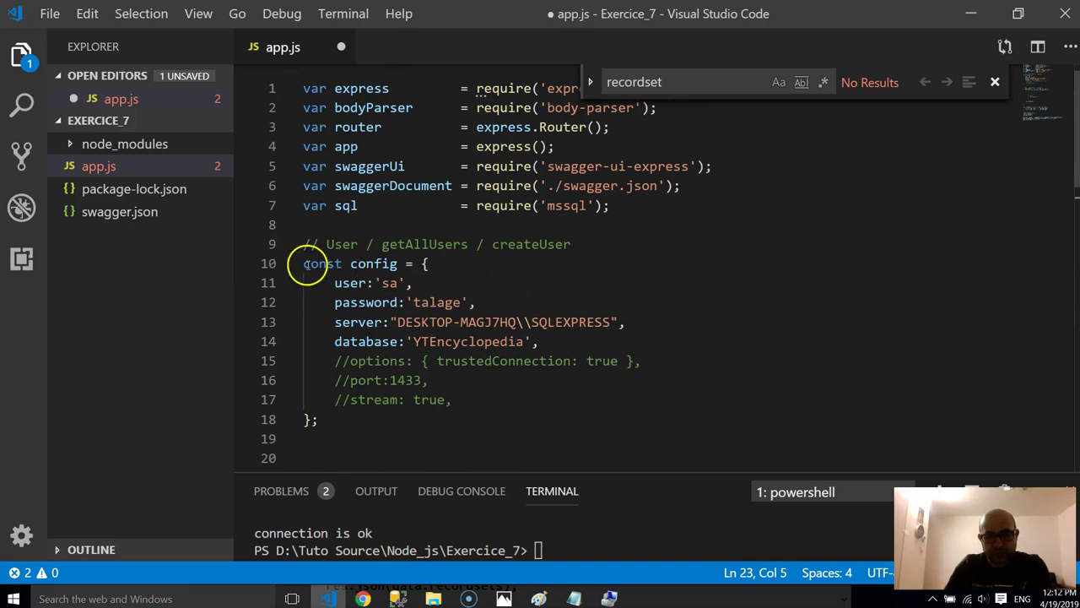
double_click(354, 263)
double_click(350, 283)
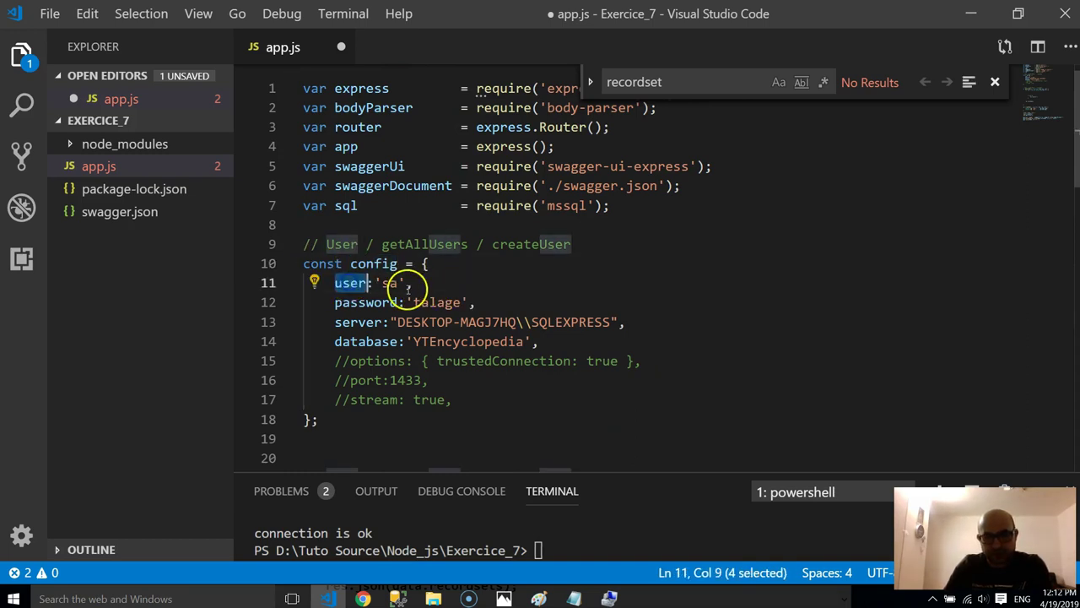
double_click(365, 302)
double_click(359, 321)
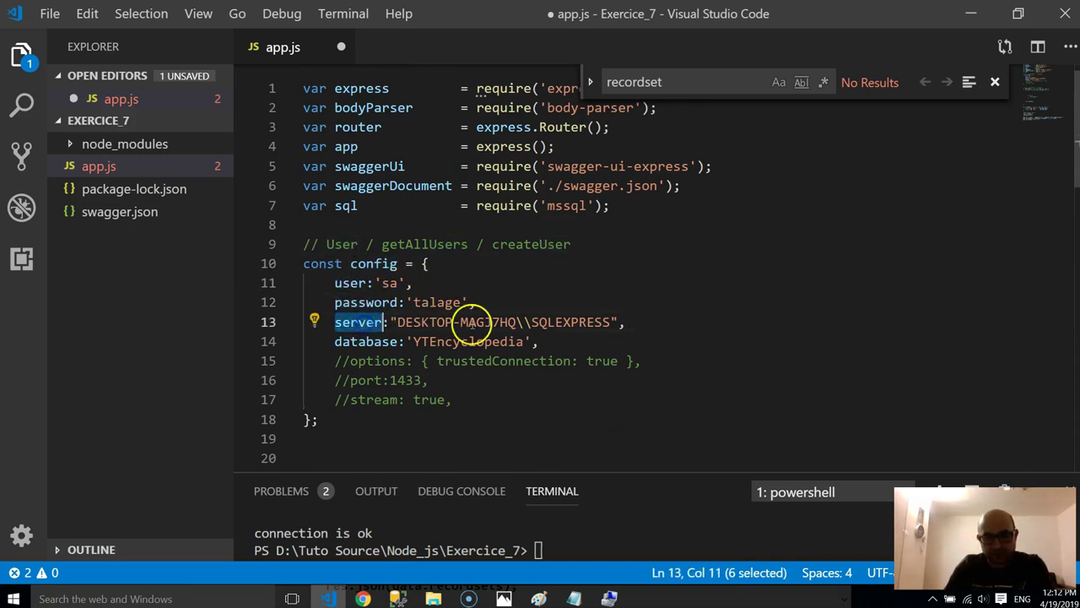
scroll(410, 321, "down", 1)
double_click(365, 278)
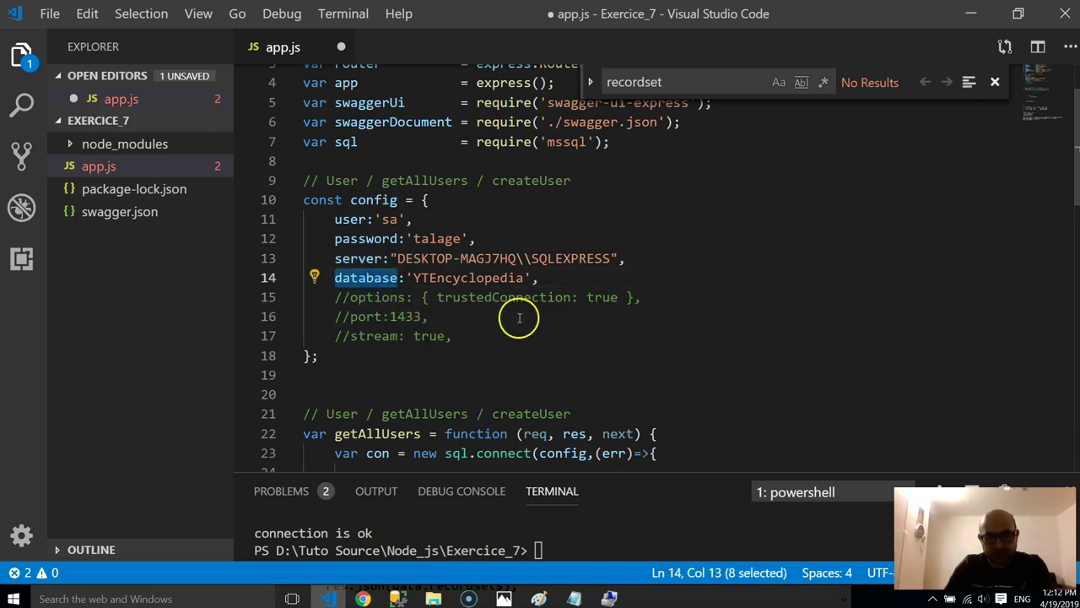
left_click(519, 258)
left_click_drag(518, 258, 524, 258)
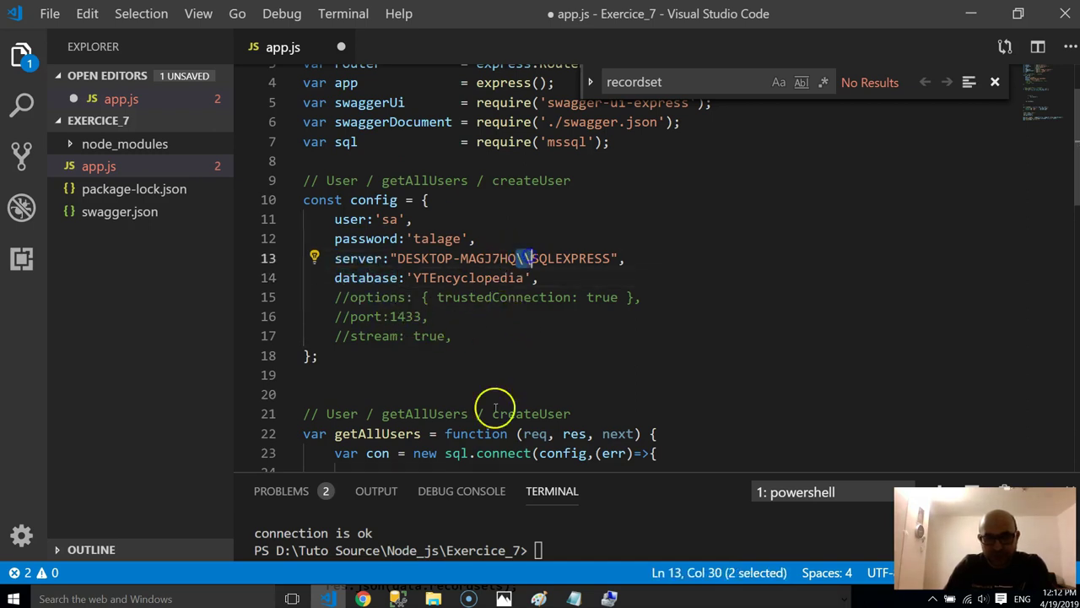
- Switch to SQL Server Management Studio, check the server name in the Connect to Server dialog, and cancel the dialog
left_click(396, 598)
right_click(95, 103)
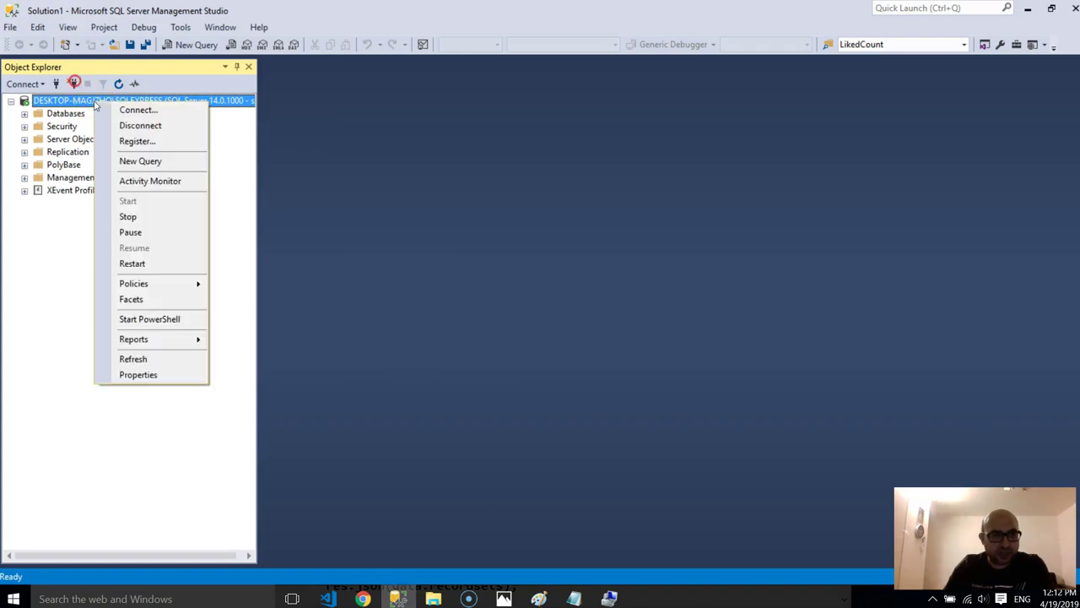
left_click(137, 109)
left_click(581, 211)
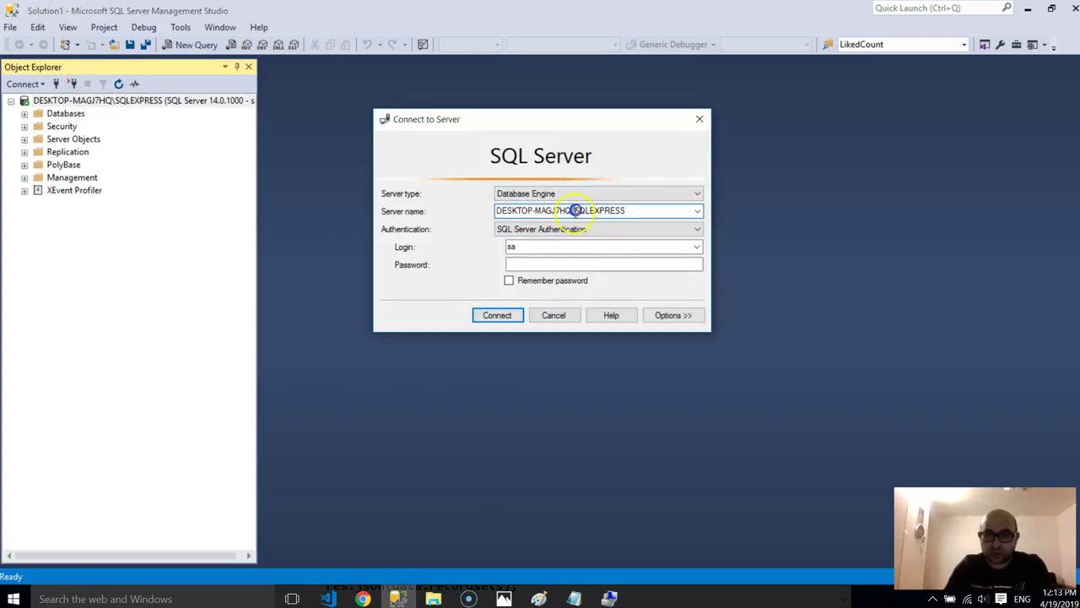
left_click(555, 317)
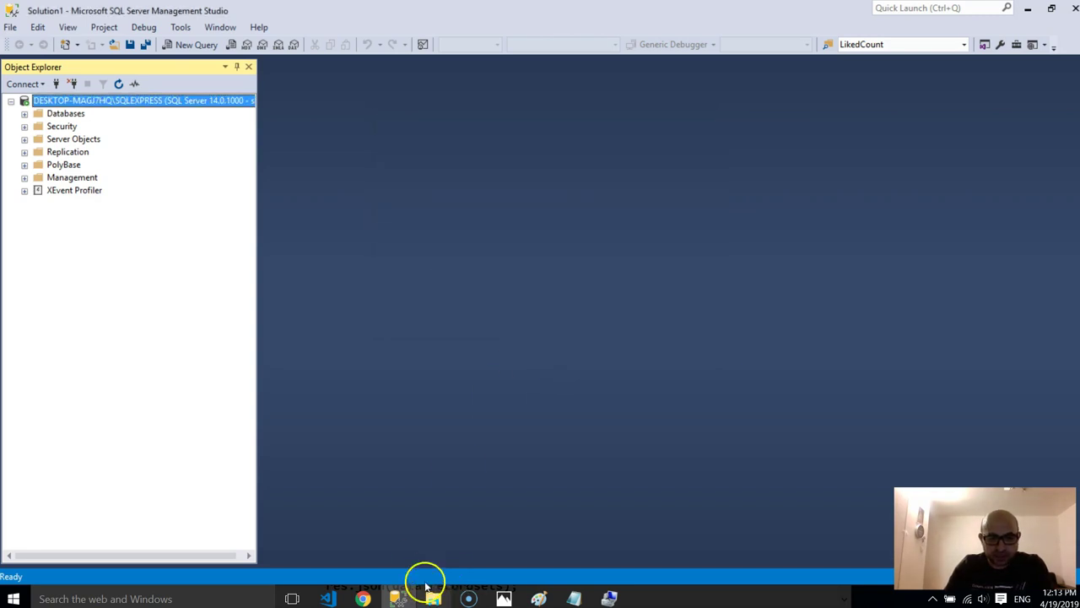